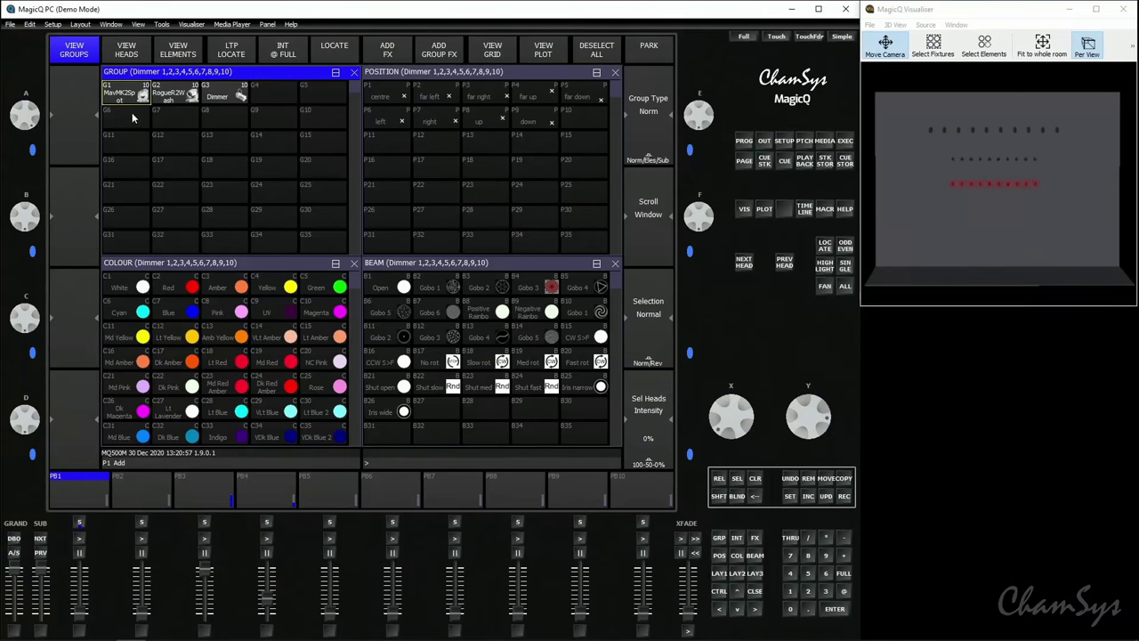
Select the Dimmer group, then replace that selection with the MavMK2Spot group
left_click(229, 99)
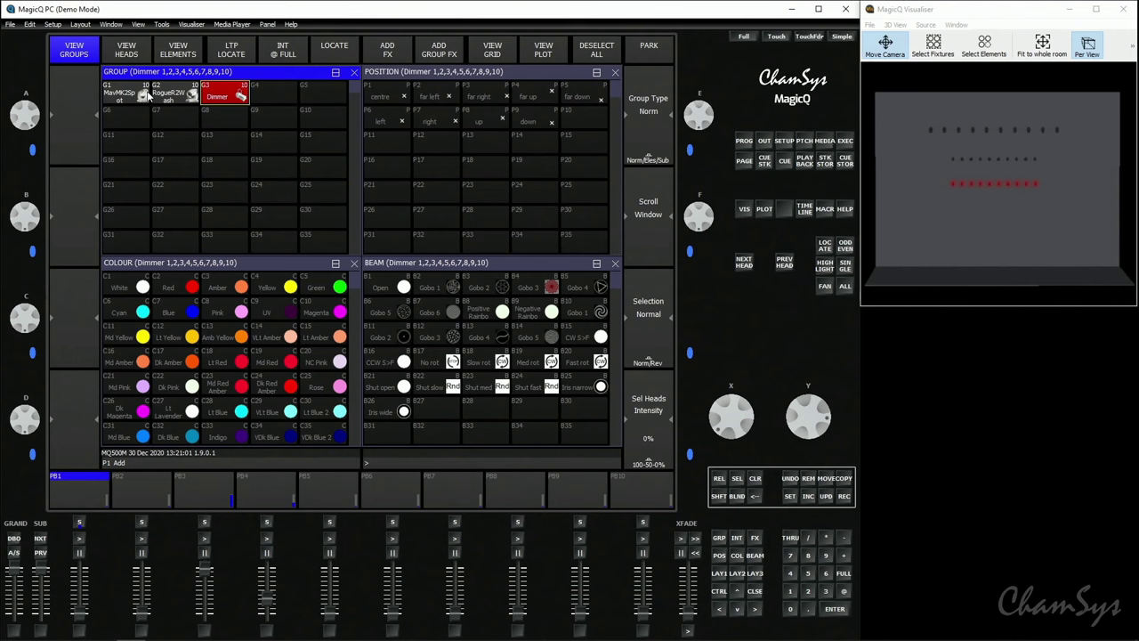
left_click(145, 94)
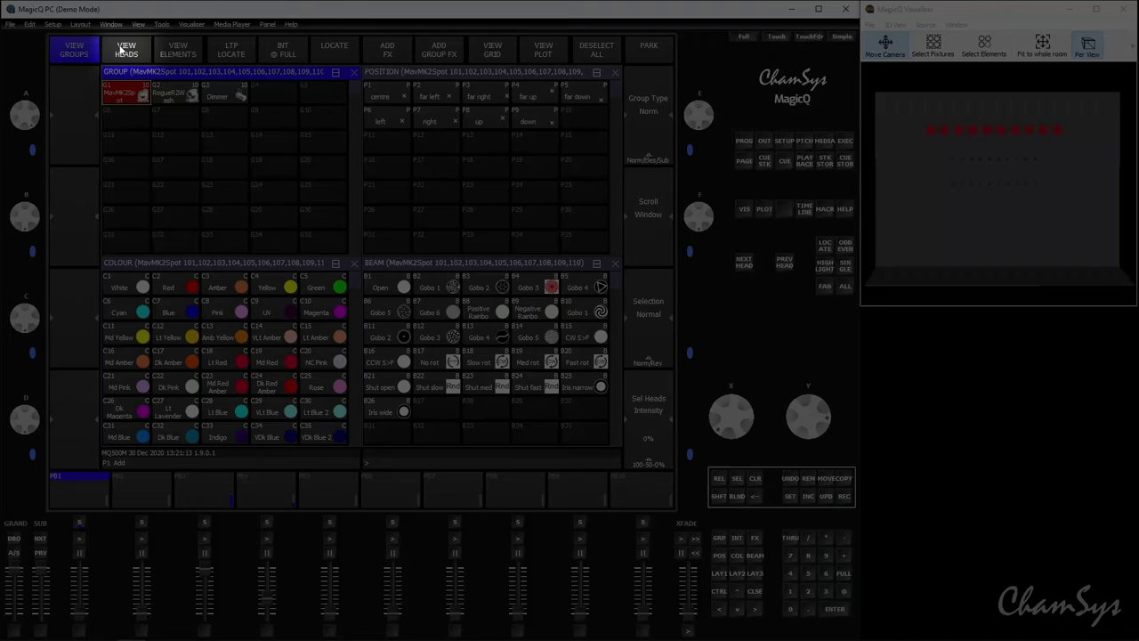
Show the individual heads and select only MavMK2Spot heads 101, 102, 103, 104 and 105
left_click(126, 49)
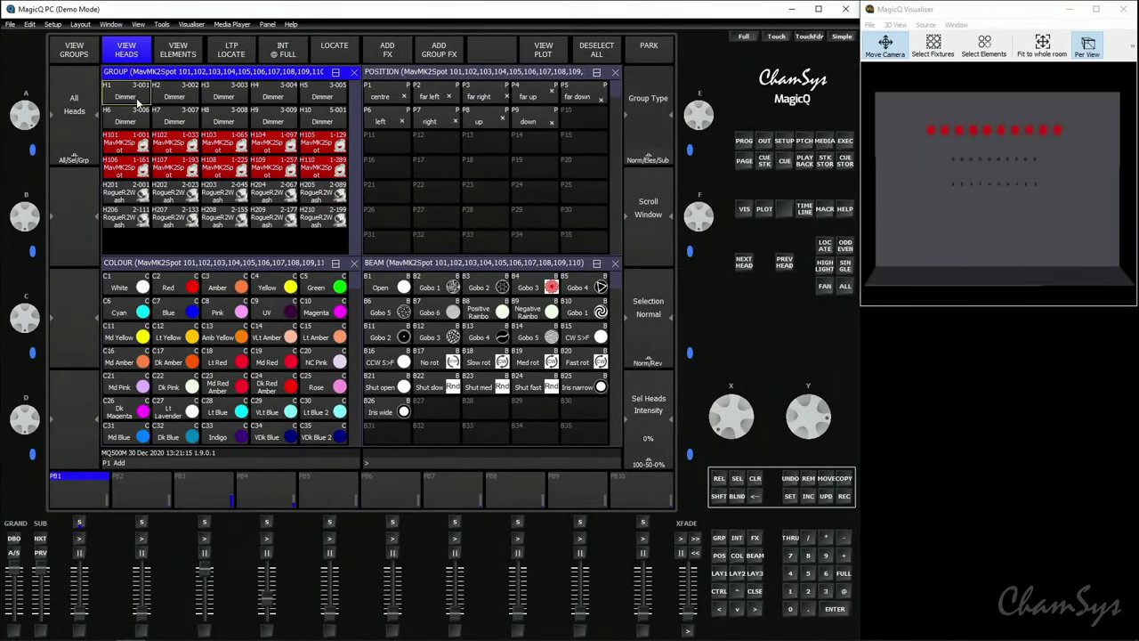
left_click(127, 144)
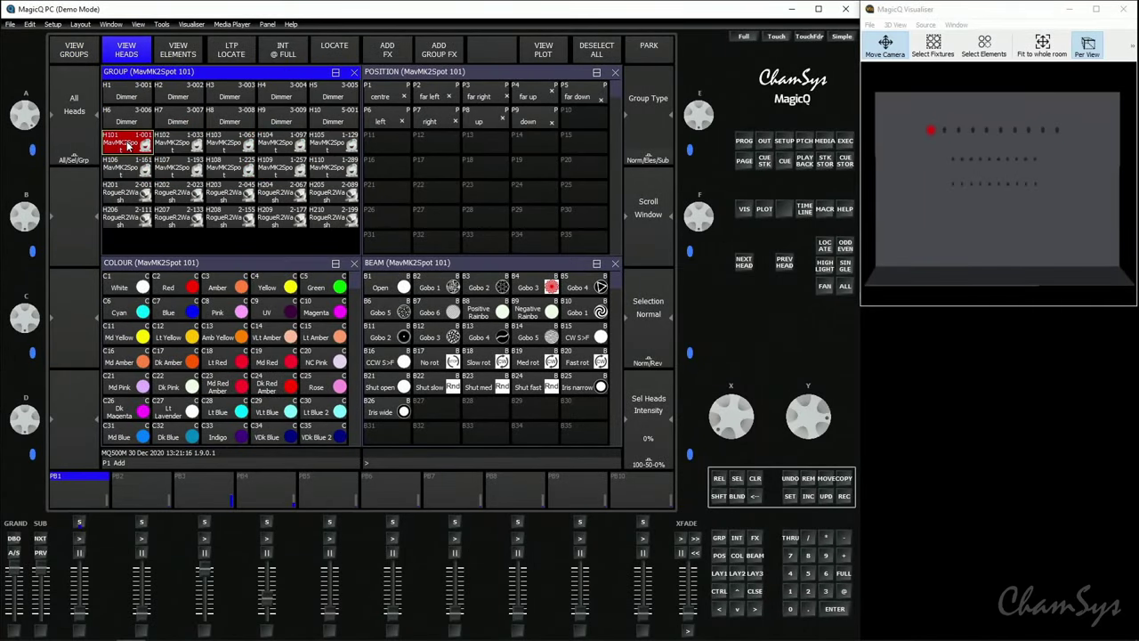
left_click(173, 145, "shift")
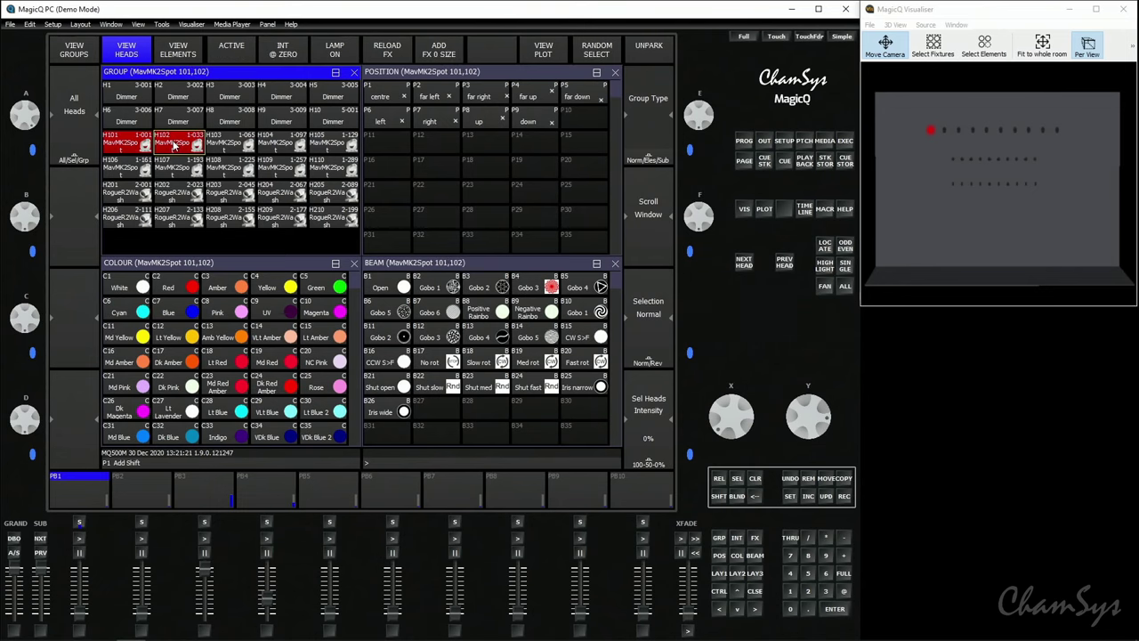
left_click(225, 144, "shift")
left_click(276, 141, "shift")
left_click(320, 145, "shift")
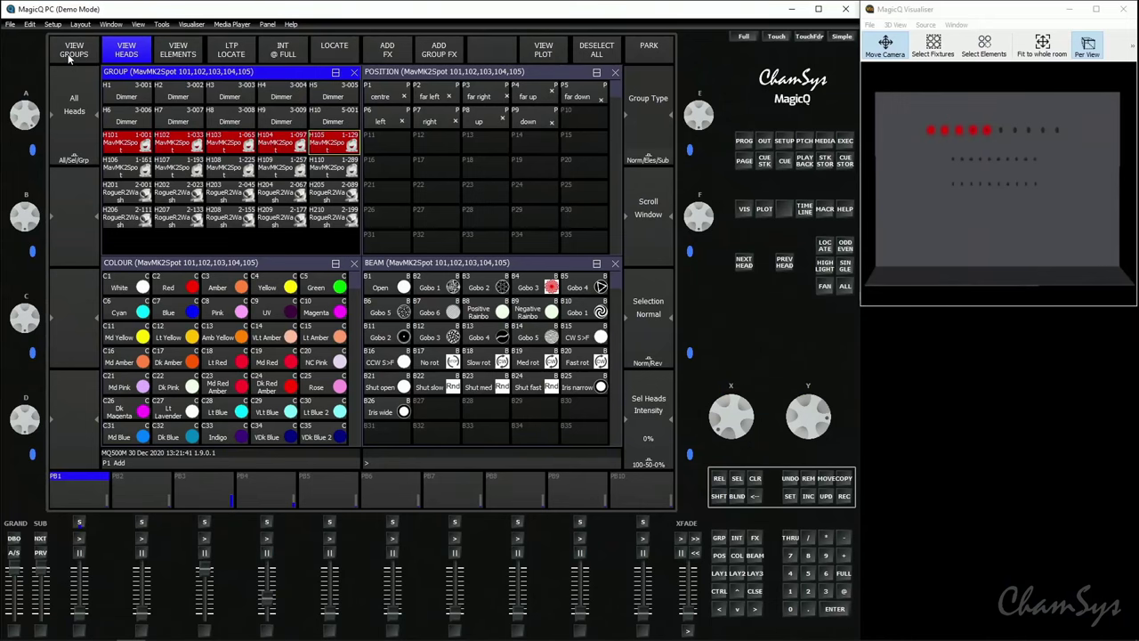
Record the five selected spots as a new group in slot G6 and compare its selection with the full MavMK2Spot group
left_click(71, 52)
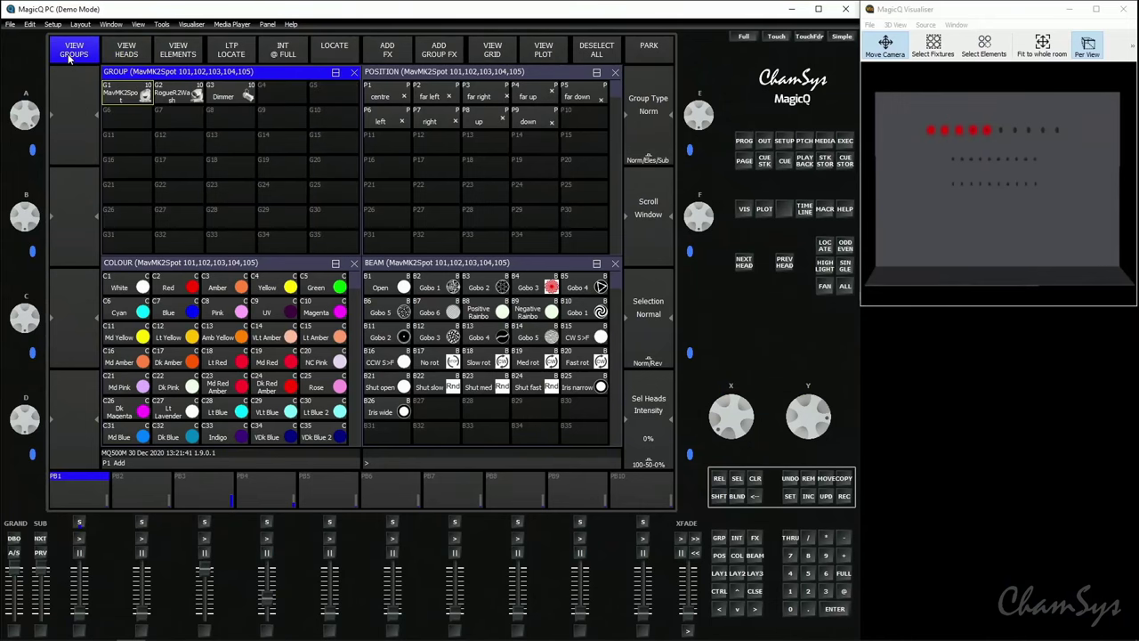
left_click(843, 496)
left_click(129, 118)
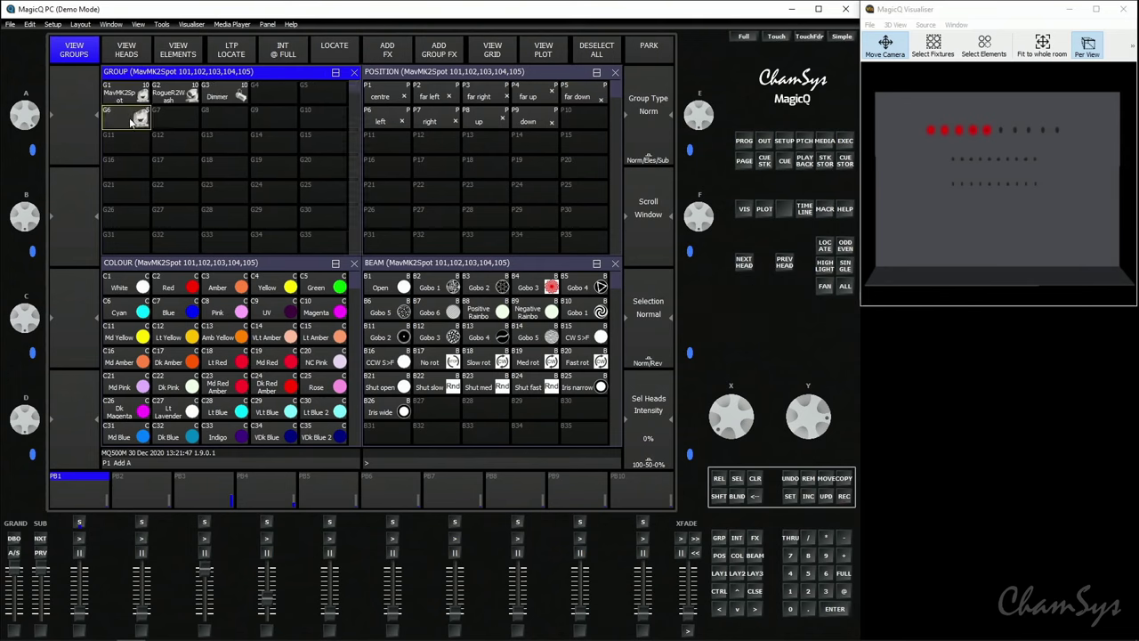
left_click(126, 98)
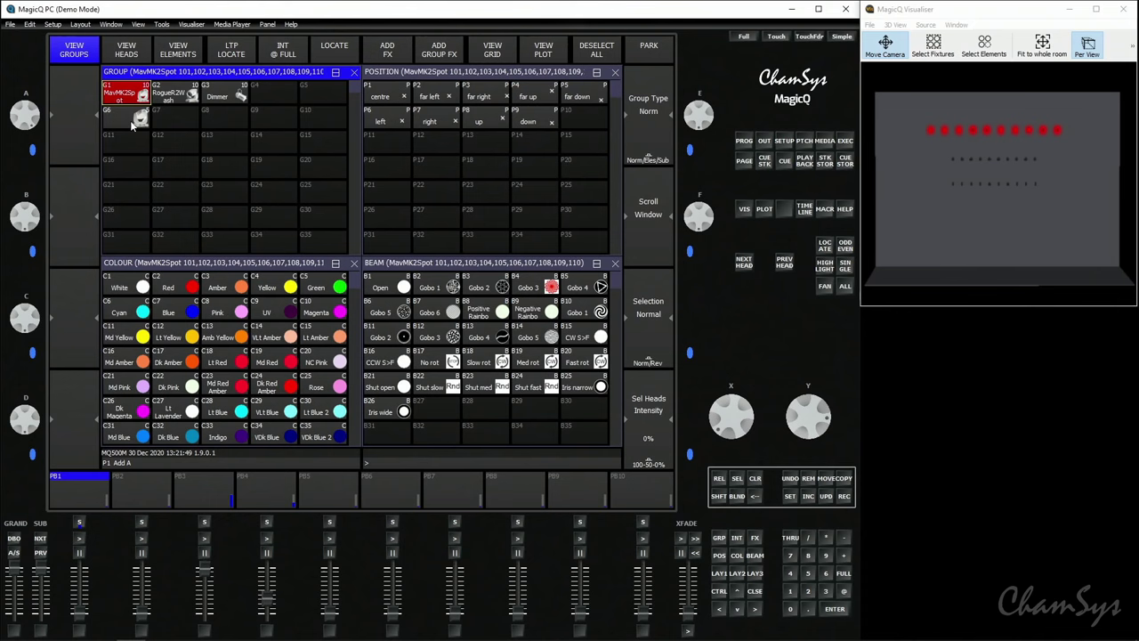
left_click(133, 124)
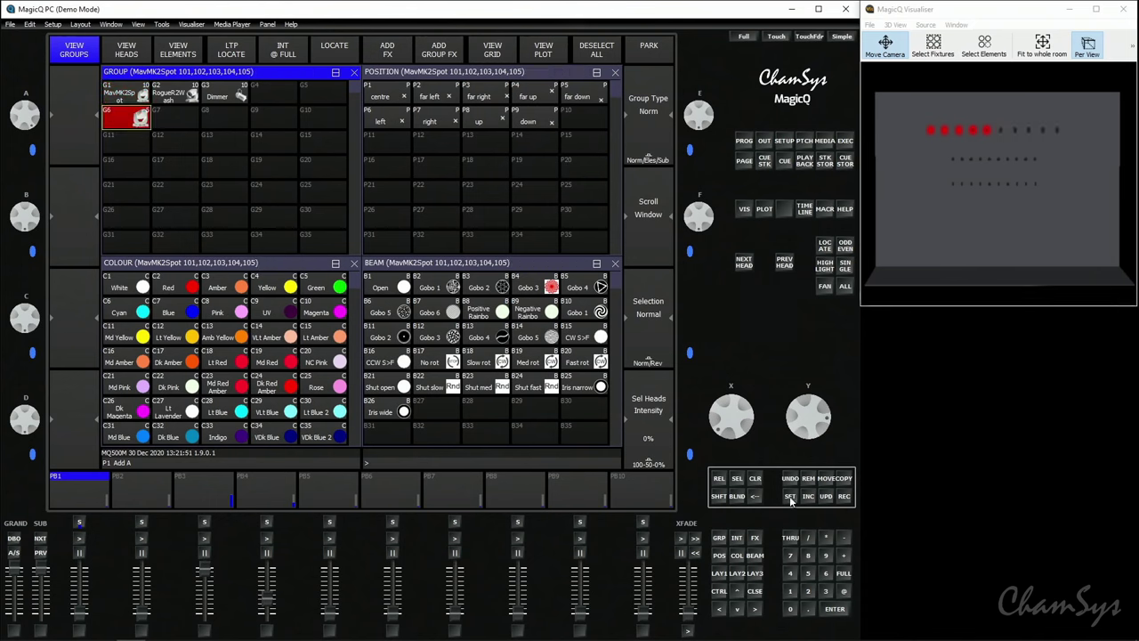
Name group G6 "Spots L"
left_click(790, 496)
left_click(127, 117)
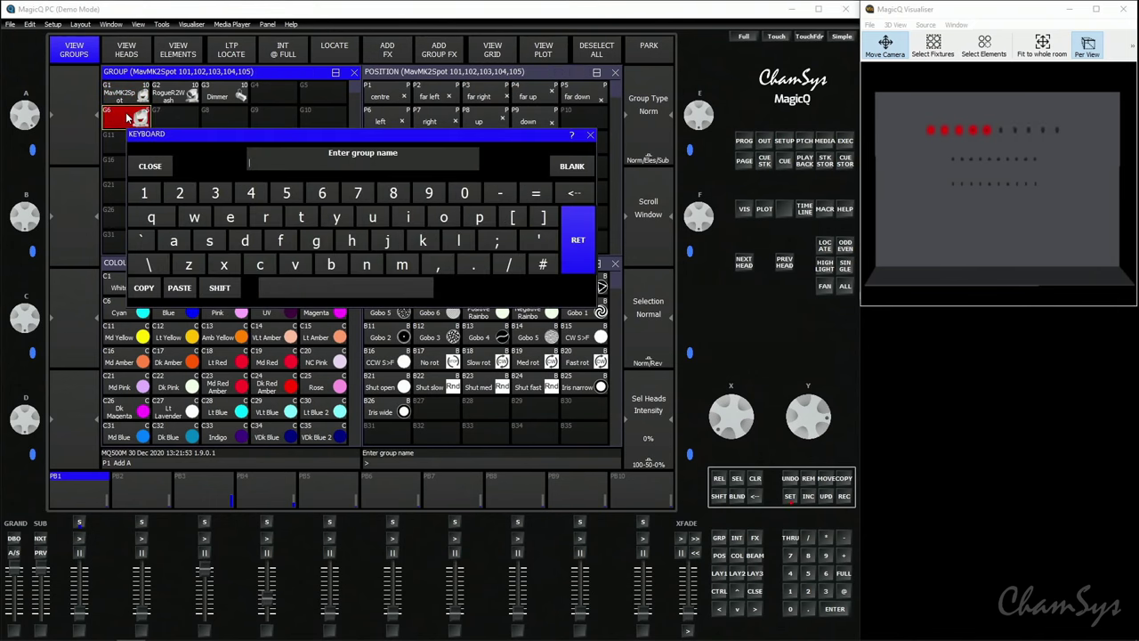
type("St")
type("ots L")
key("Return")
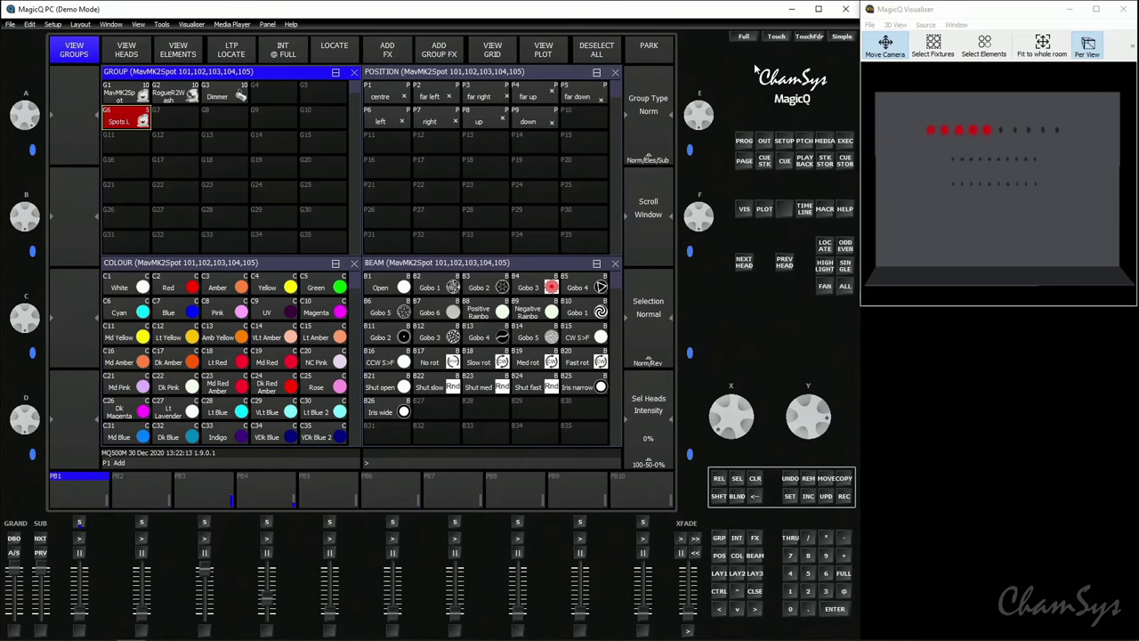
Check the head numbers in the patch, then return to the groups and select heads 106 through 110 by number
left_click(807, 140)
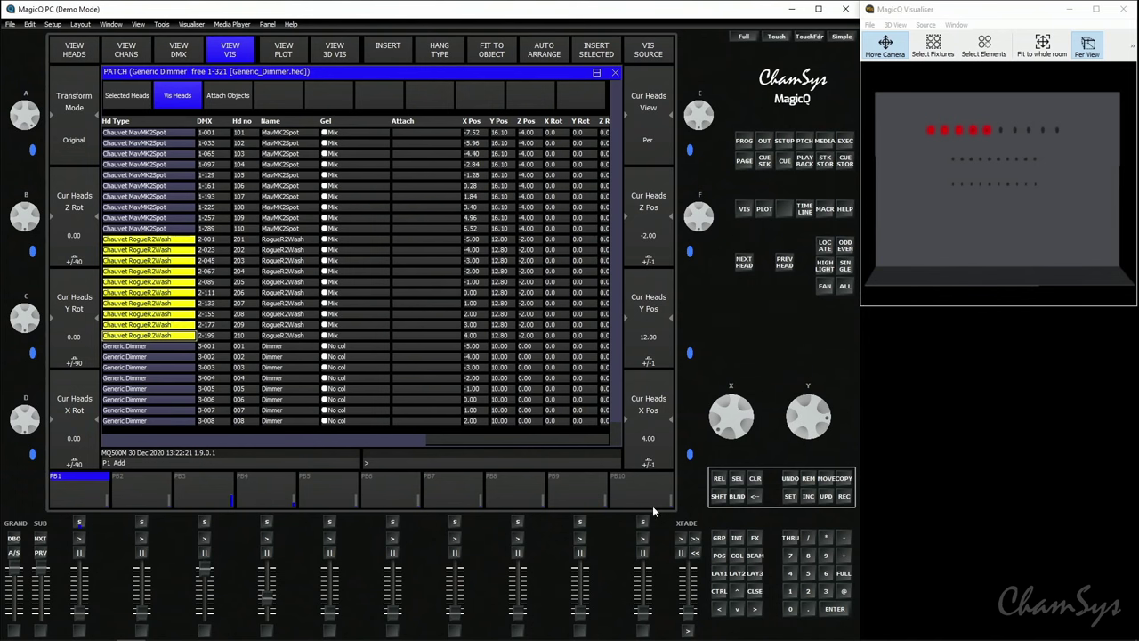
left_click(723, 577)
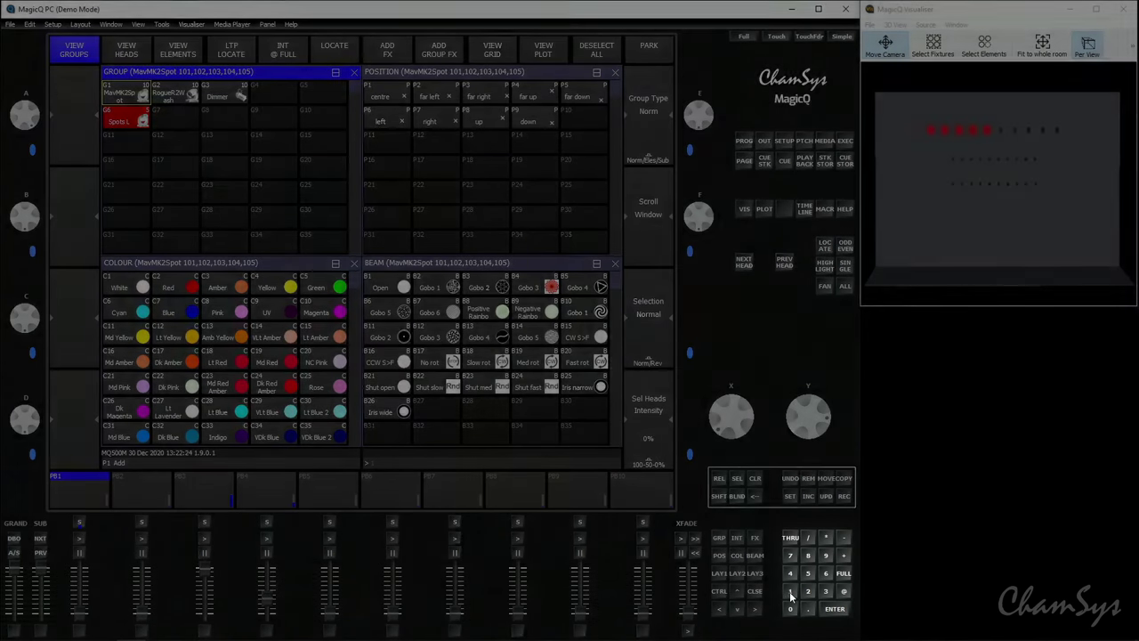
left_click(790, 594)
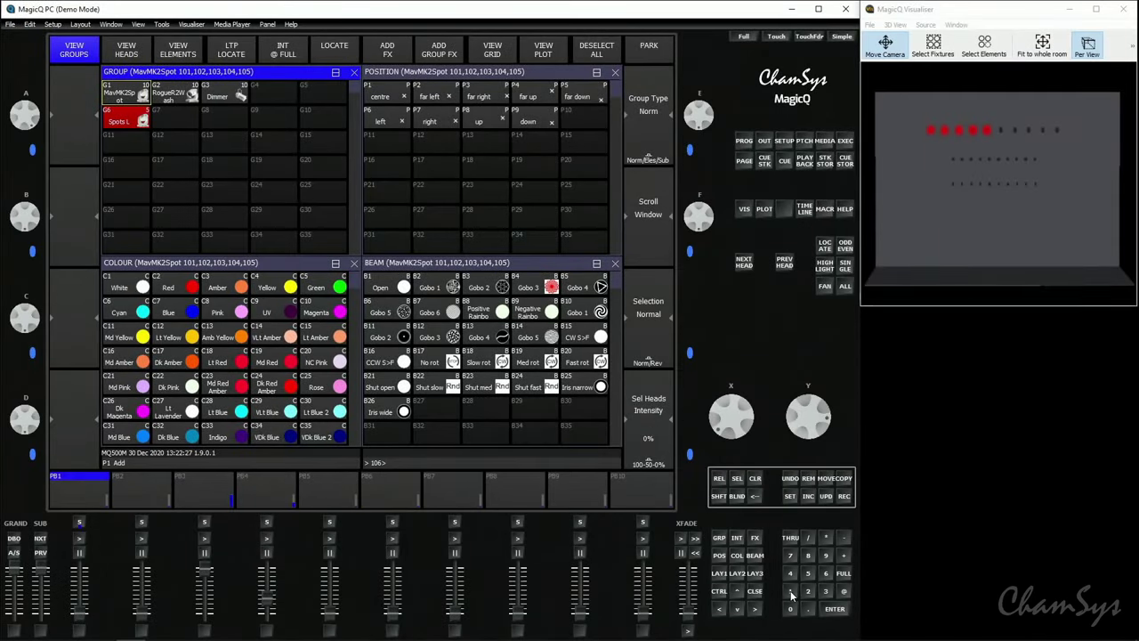
left_click(791, 609)
left_click(842, 593)
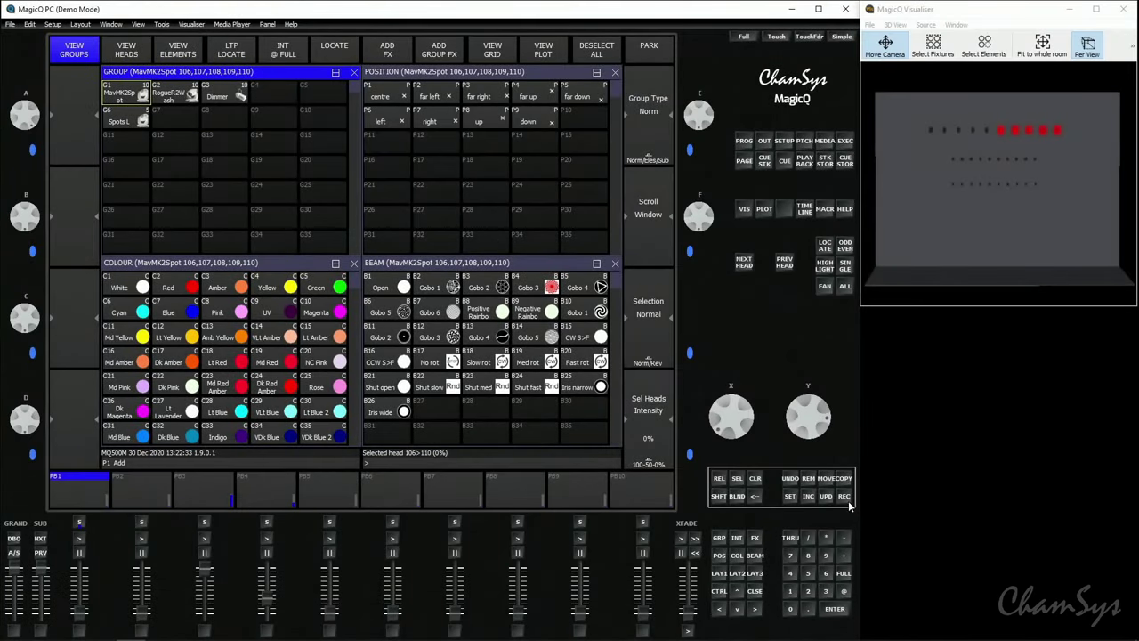
Record the selected heads as a new group in slot G7 and name it "Spots R"
left_click(844, 496)
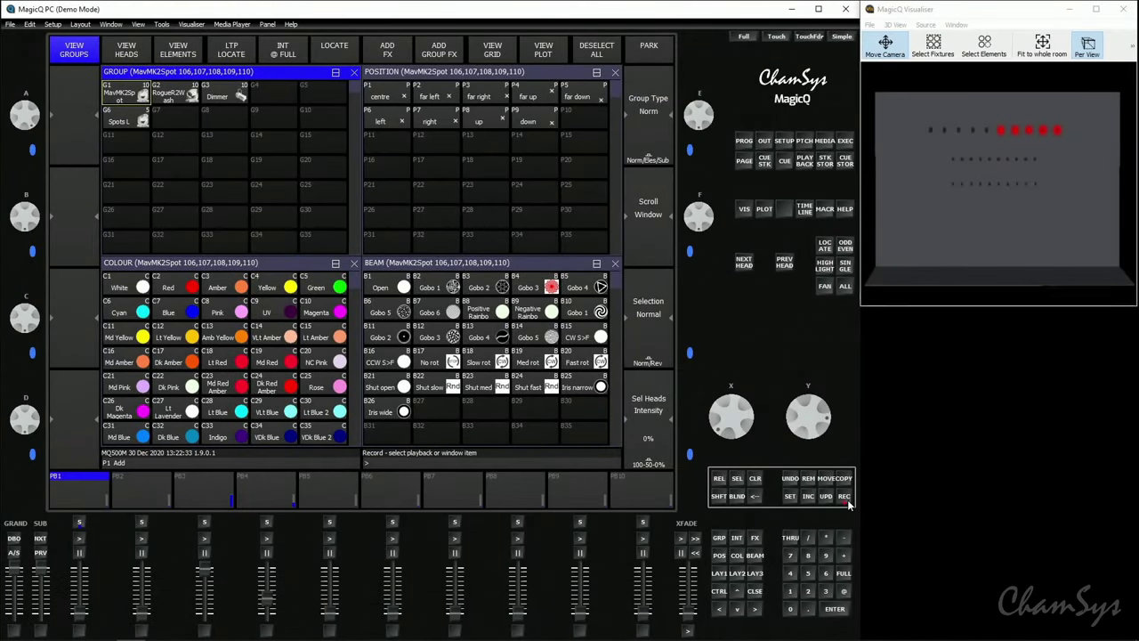
left_click(178, 121)
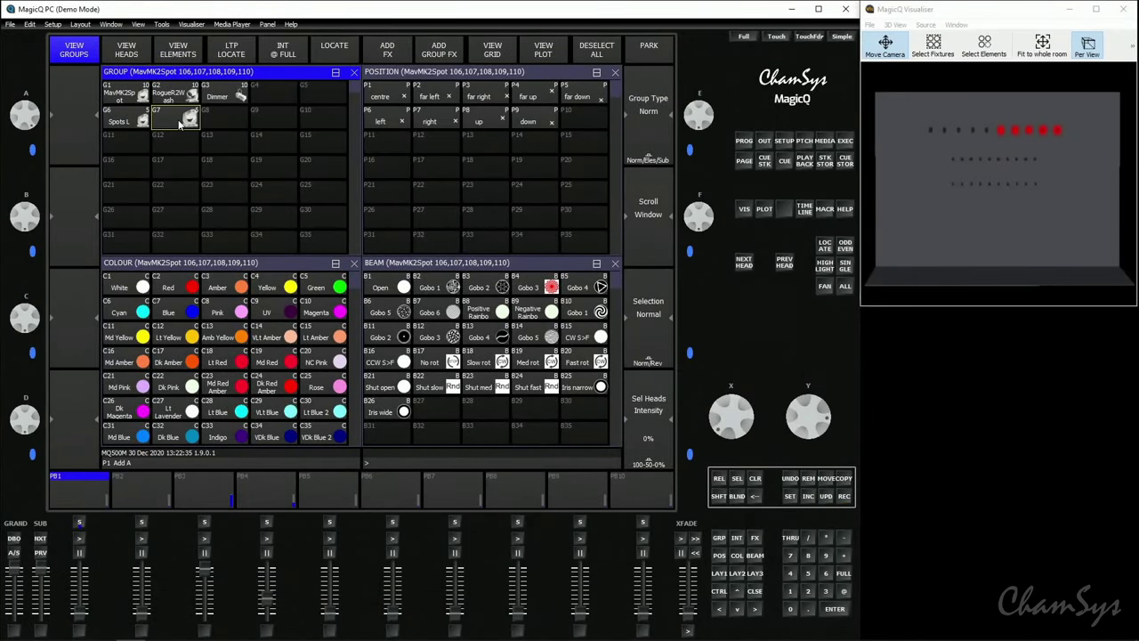
left_click(790, 496)
left_click(176, 122)
type("S")
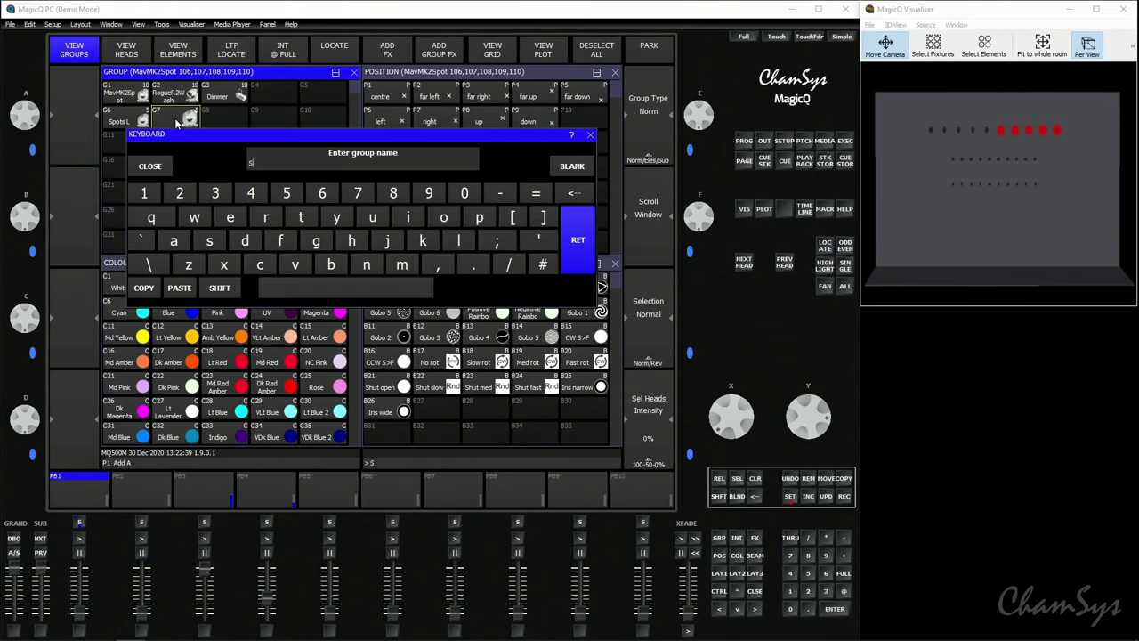
type("pots R")
key("Return")
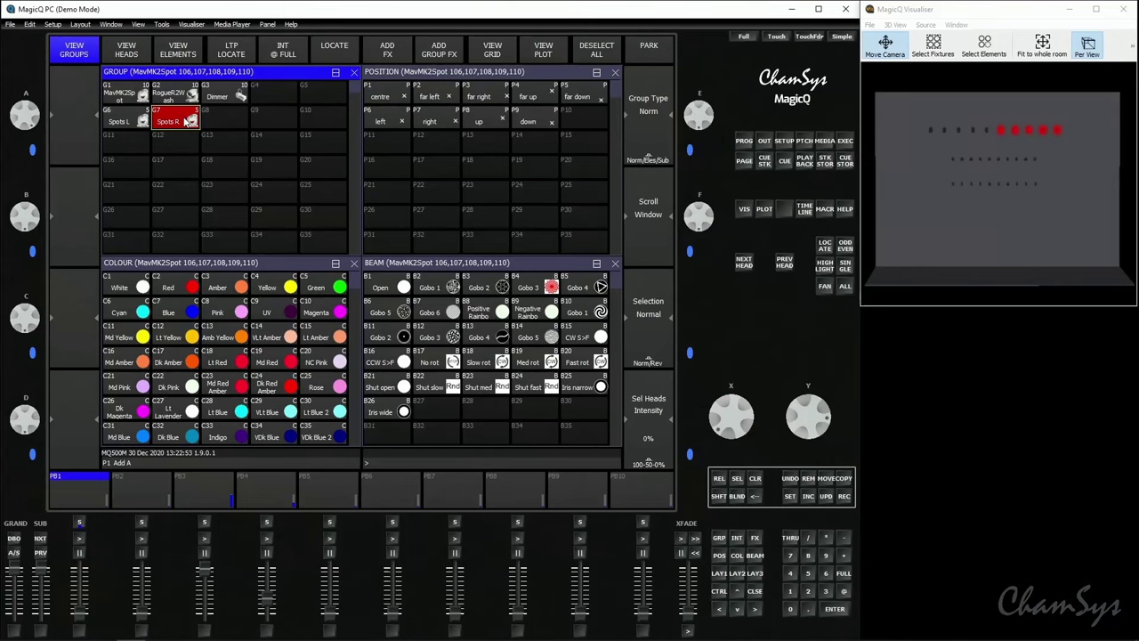
Locate all heads of the MavMK2Spot group and record the programmer contents as the first cue on playback PB1
left_click(126, 98)
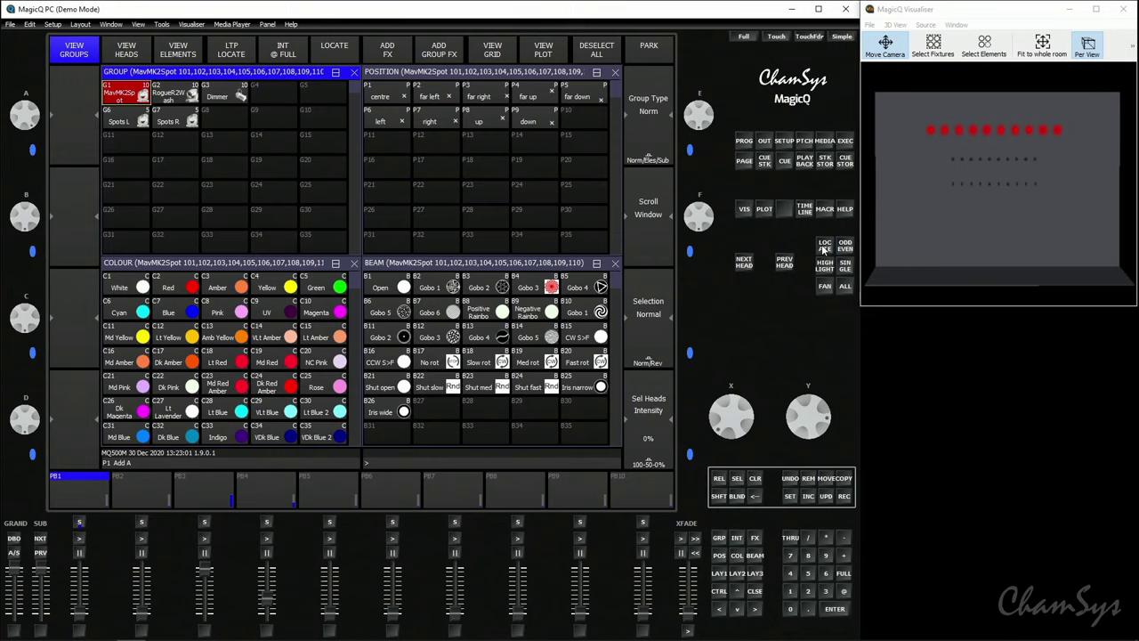
left_click(828, 247)
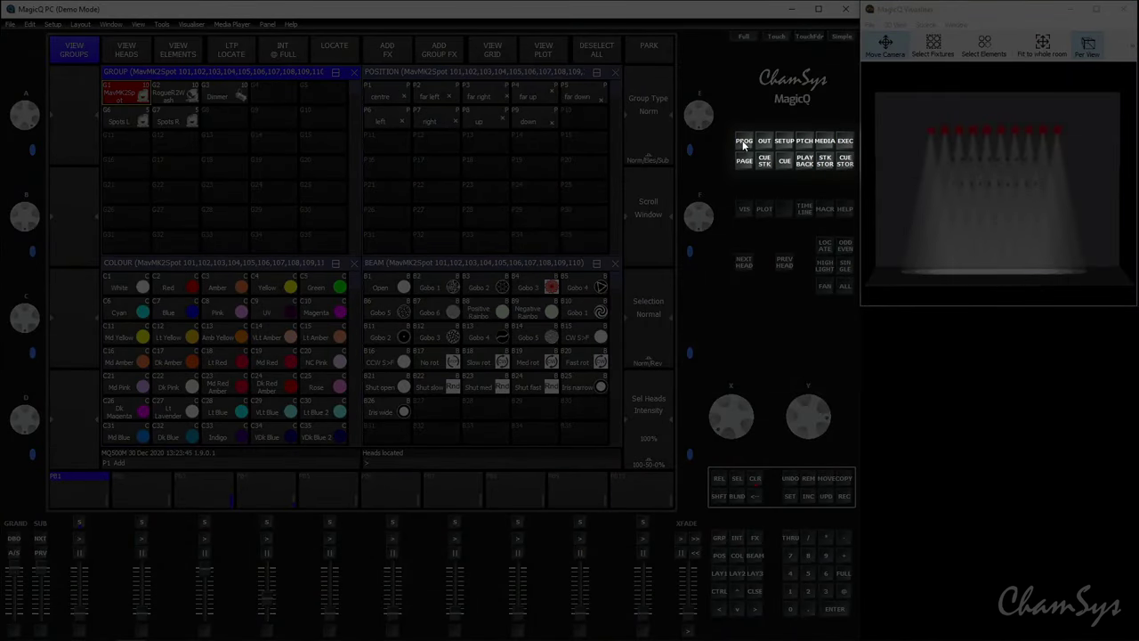
left_click(745, 144)
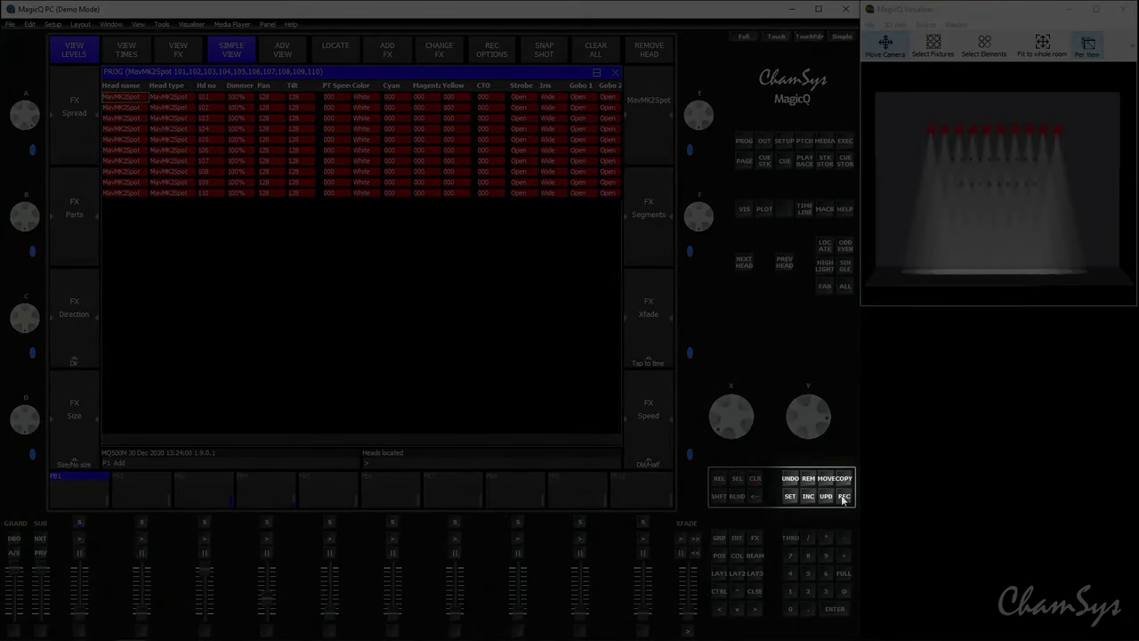
left_click(842, 500)
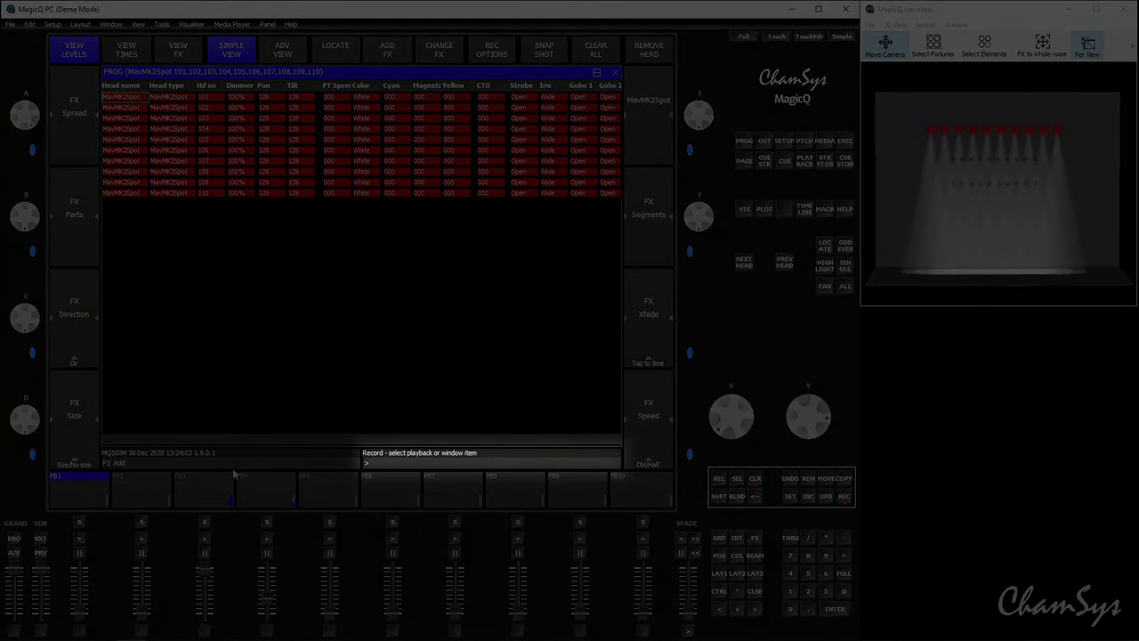
left_click(60, 500)
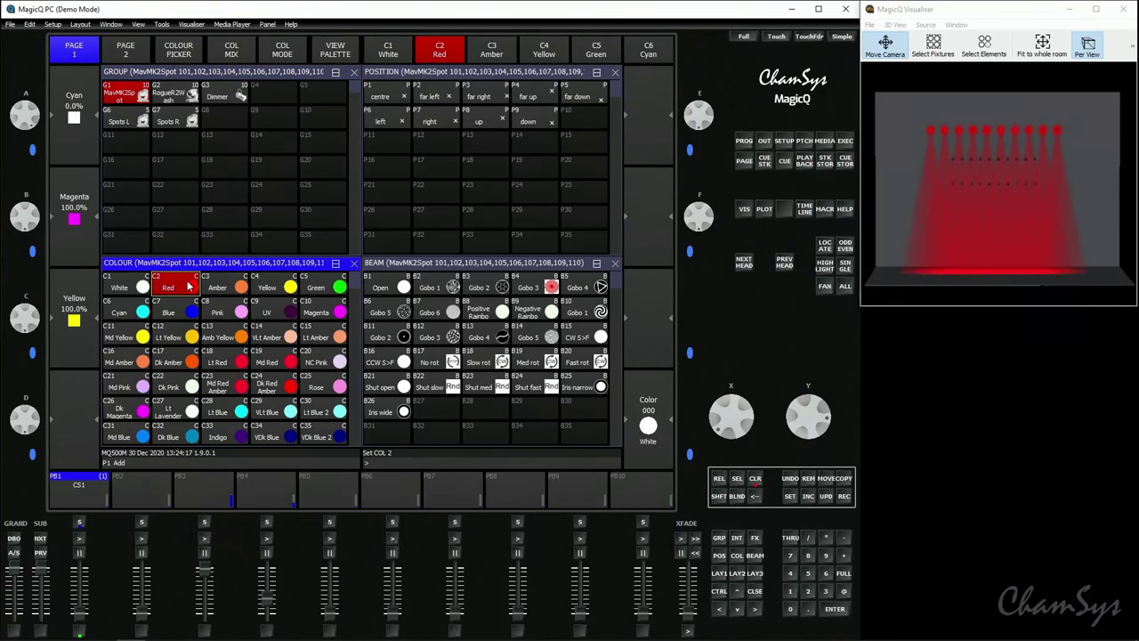
Check the red look in the programmer, record it as the second cue on playback PB1, and return to the groups
left_click(744, 141)
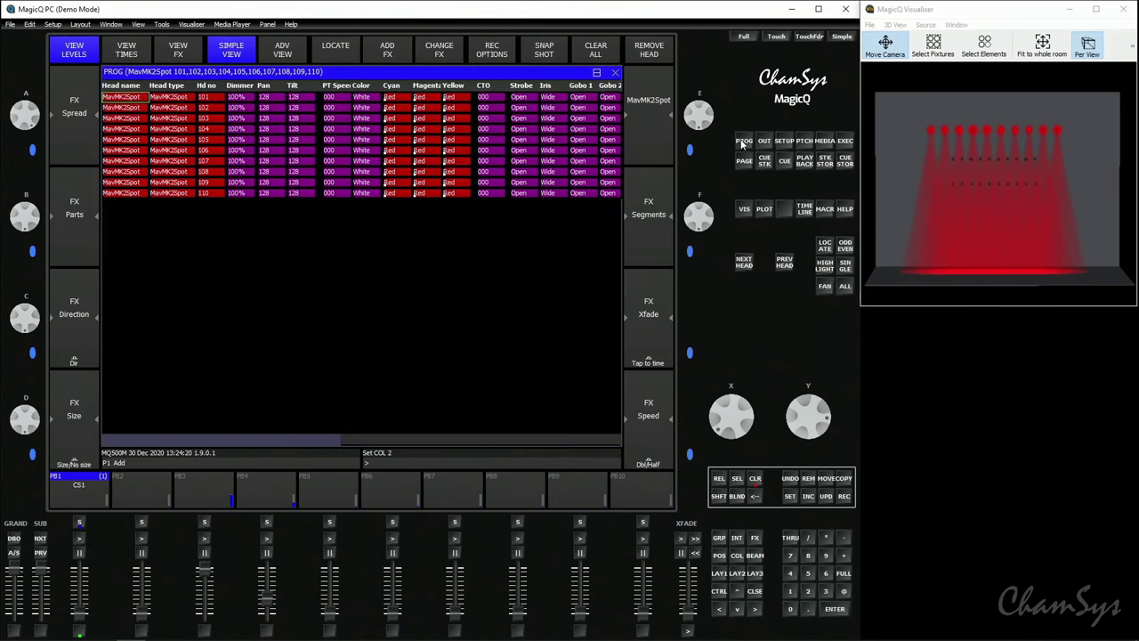
left_click(845, 497)
left_click(95, 483)
left_click(721, 574)
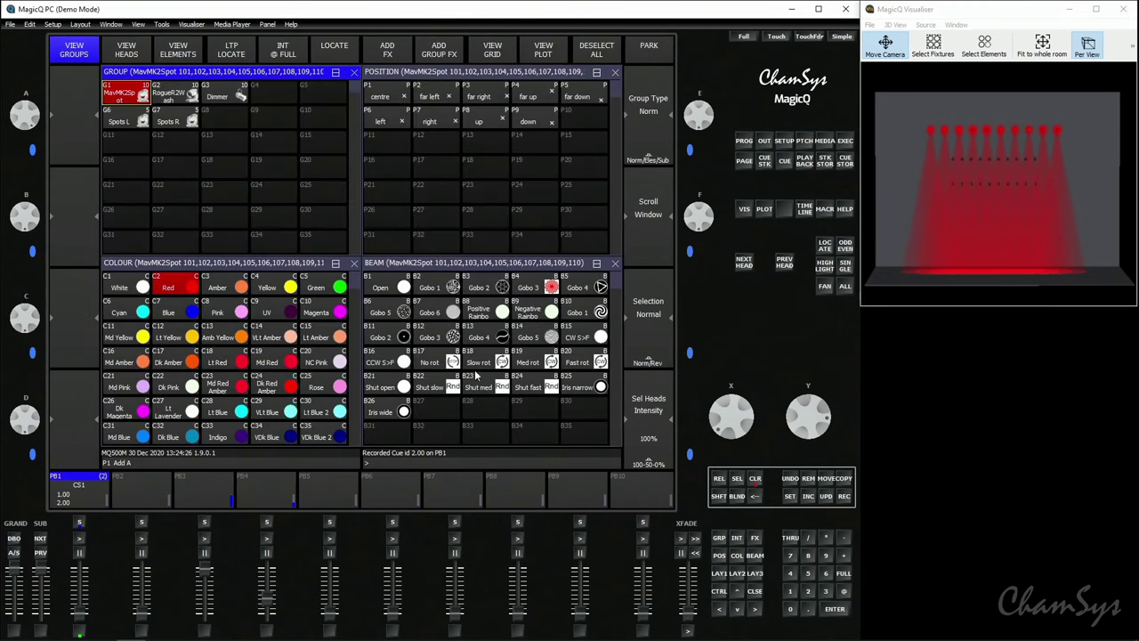
Apply the Green colour palette to the selected spots and raise their magenta to 23.1%
left_click(322, 287)
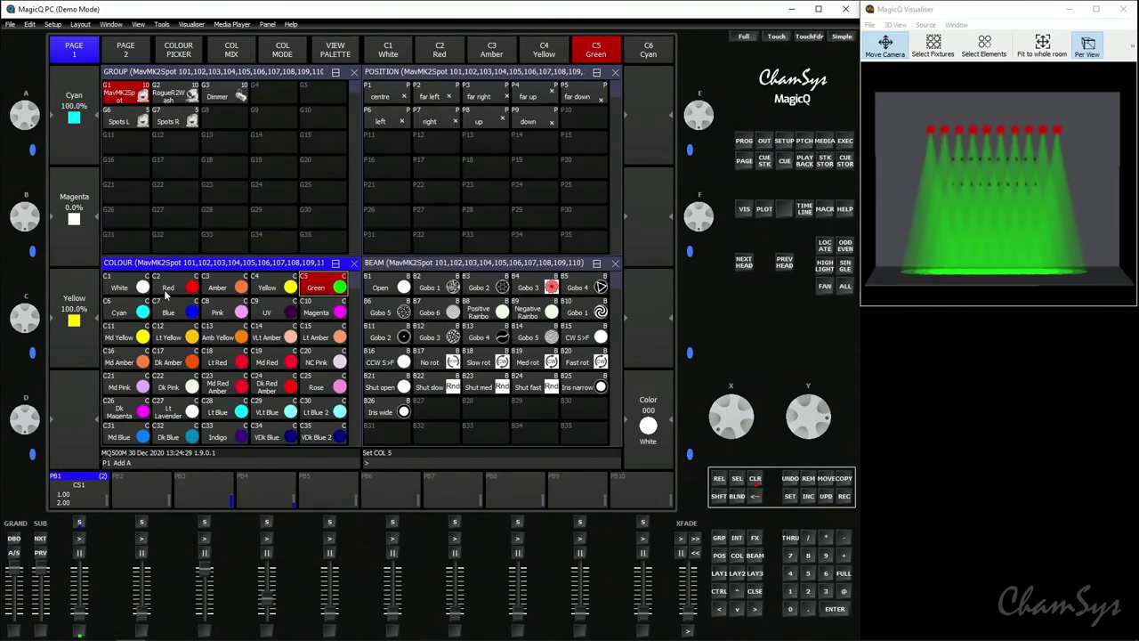
left_click_drag(29, 220, 35, 251)
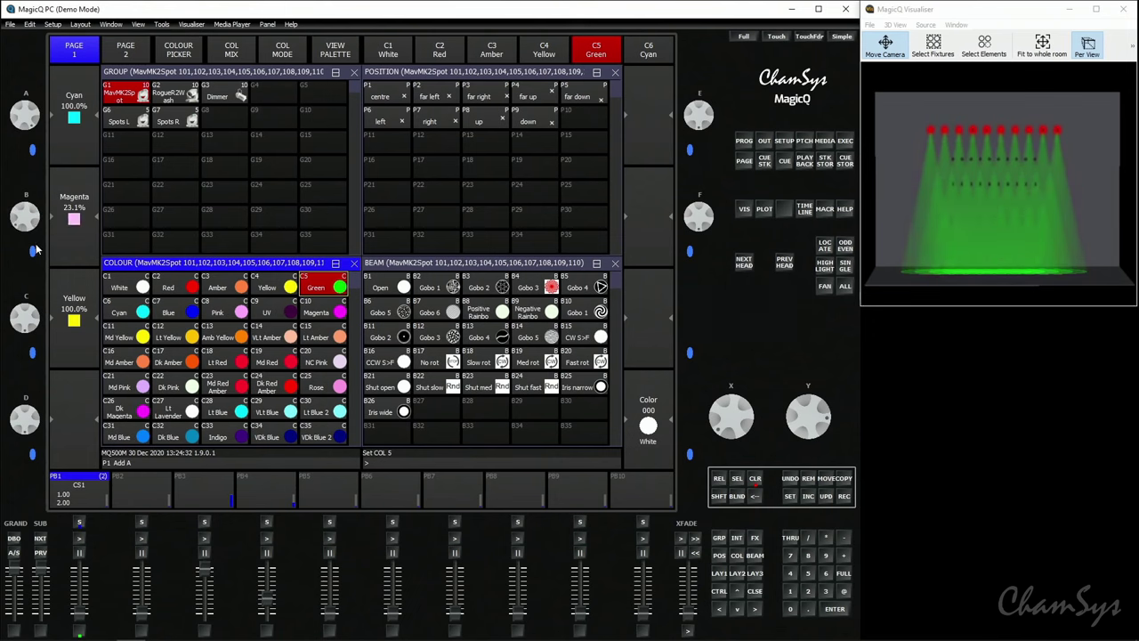
Tilt the selected spots to 40 and fan their pan outwards to -61
left_click(463, 74)
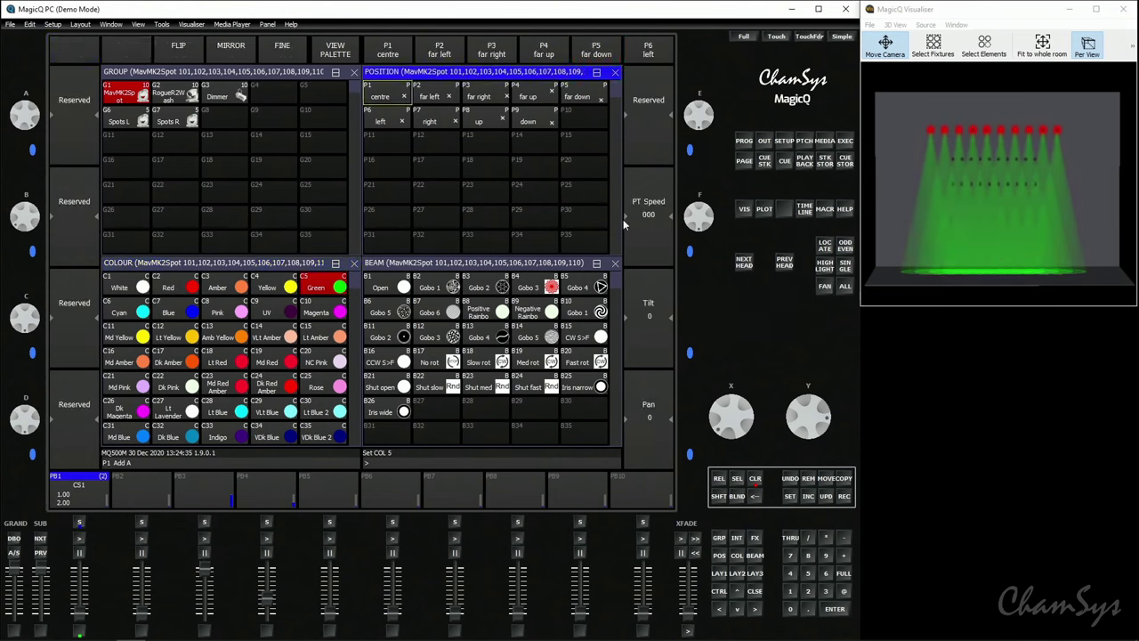
left_click_drag(791, 408, 814, 434)
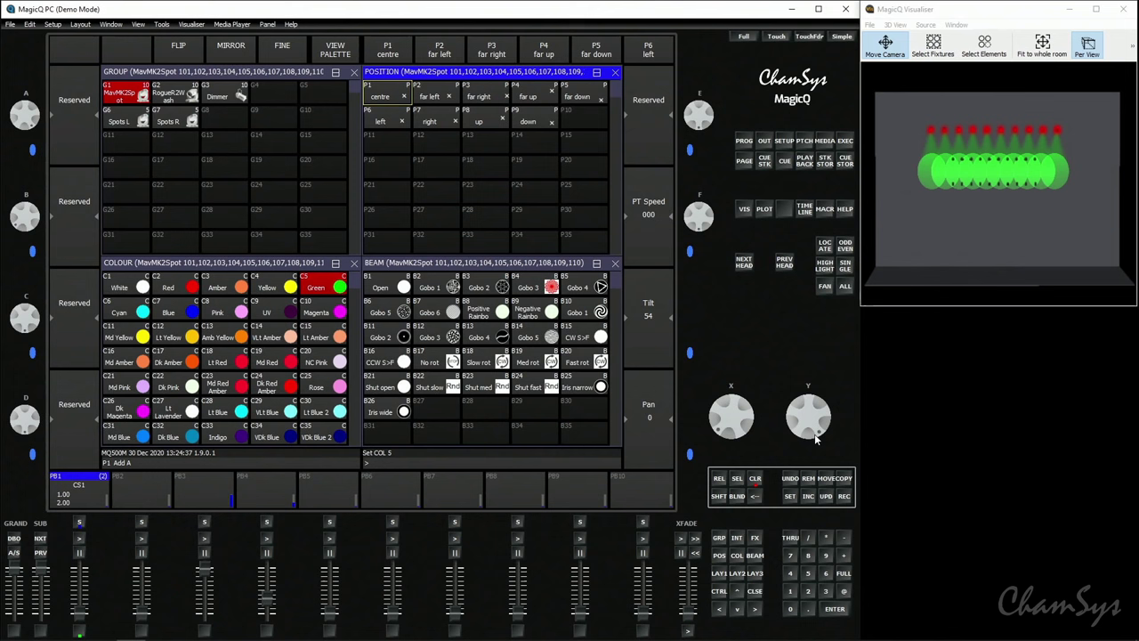
left_click(823, 287)
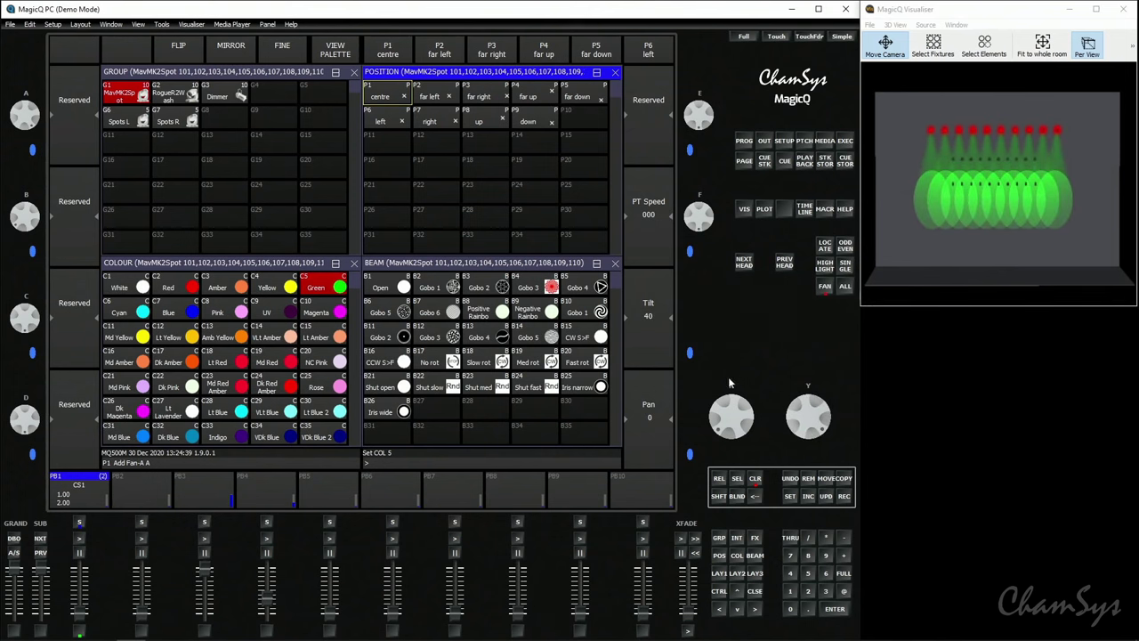
left_click_drag(725, 417, 730, 426)
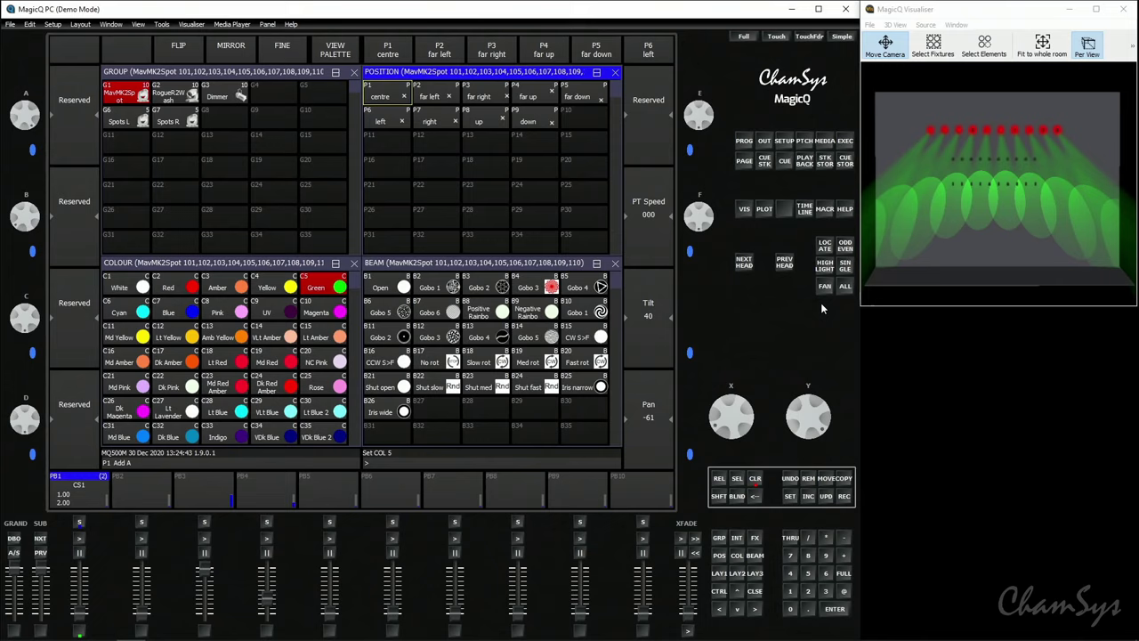
Record the fanned green look as the third cue on playback PB1 and play the stack back with its fader at about 86%
left_click(843, 496)
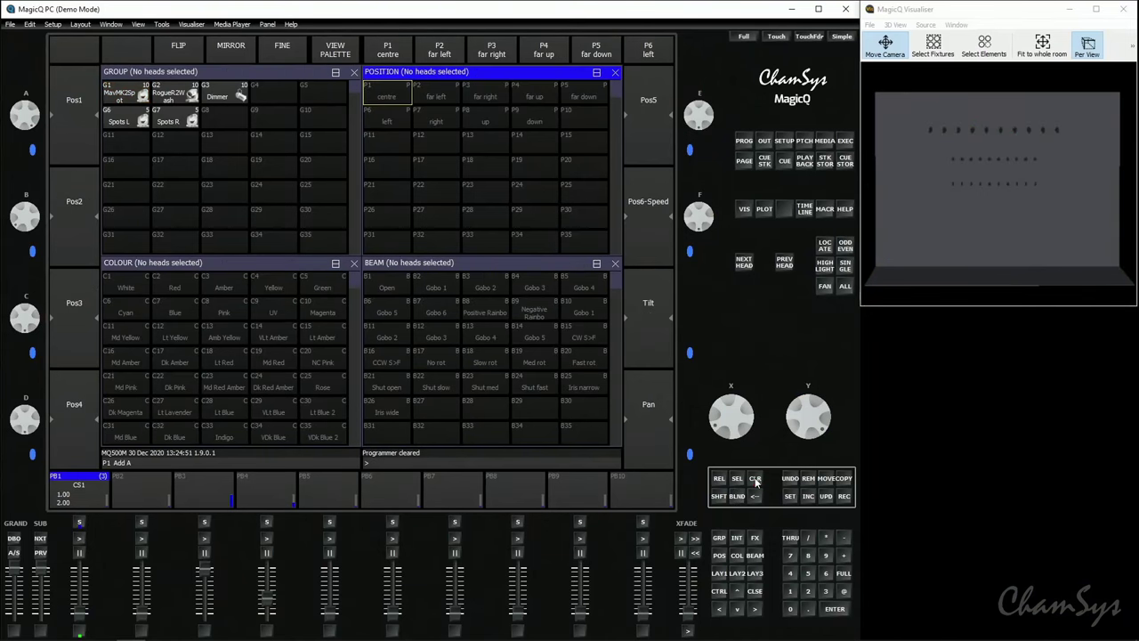
left_click_drag(77, 618, 79, 581)
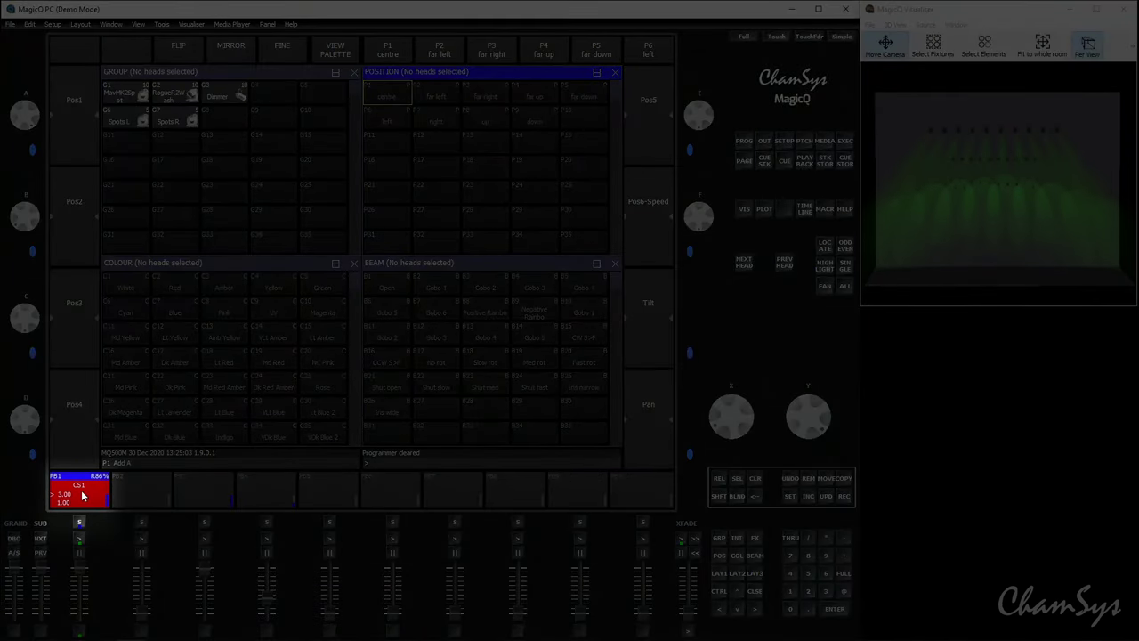
Show the cue stack on playback PB1 and tap in a chase speed of 0.67 s (89 BPM)
left_click(82, 496)
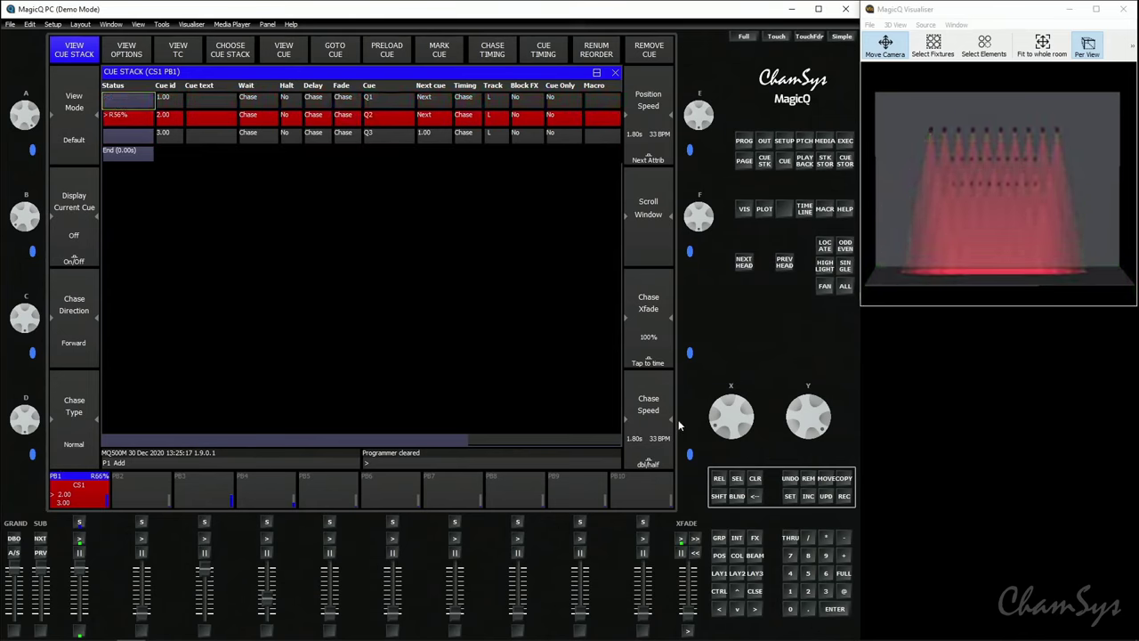
left_click_drag(742, 416, 746, 461)
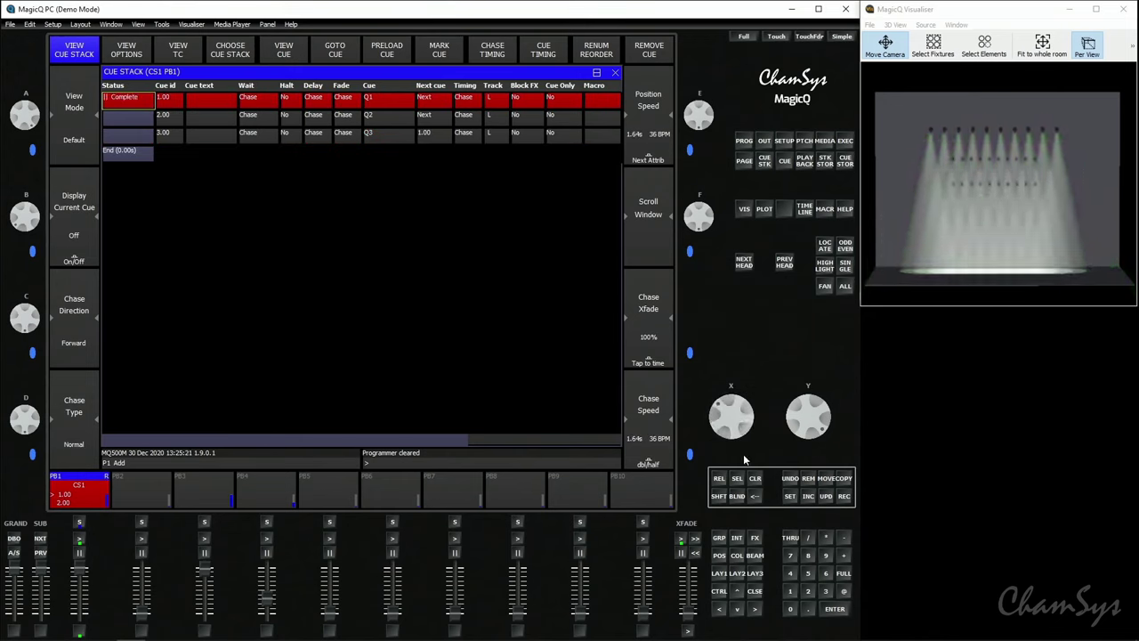
double_click(650, 356)
double_click(649, 356)
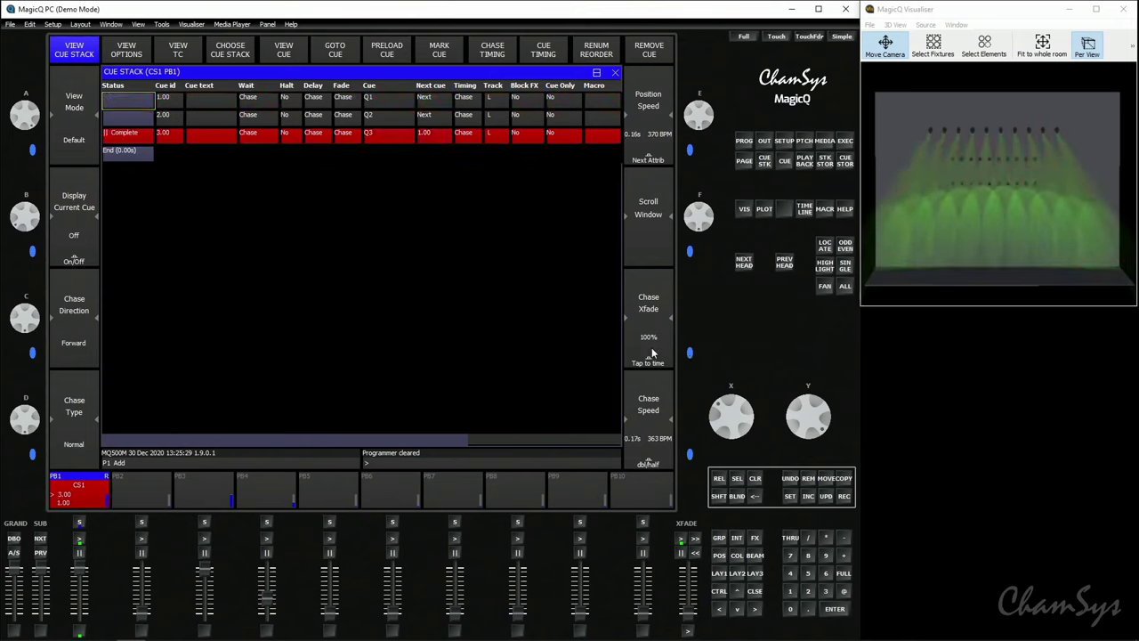
left_click(651, 353)
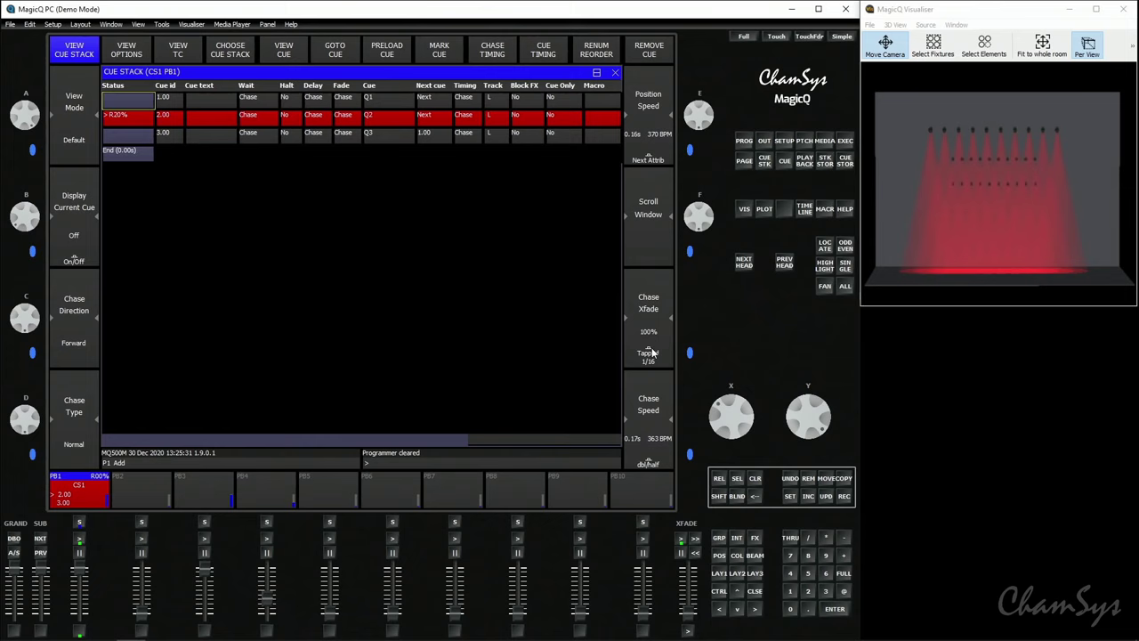
left_click(651, 353)
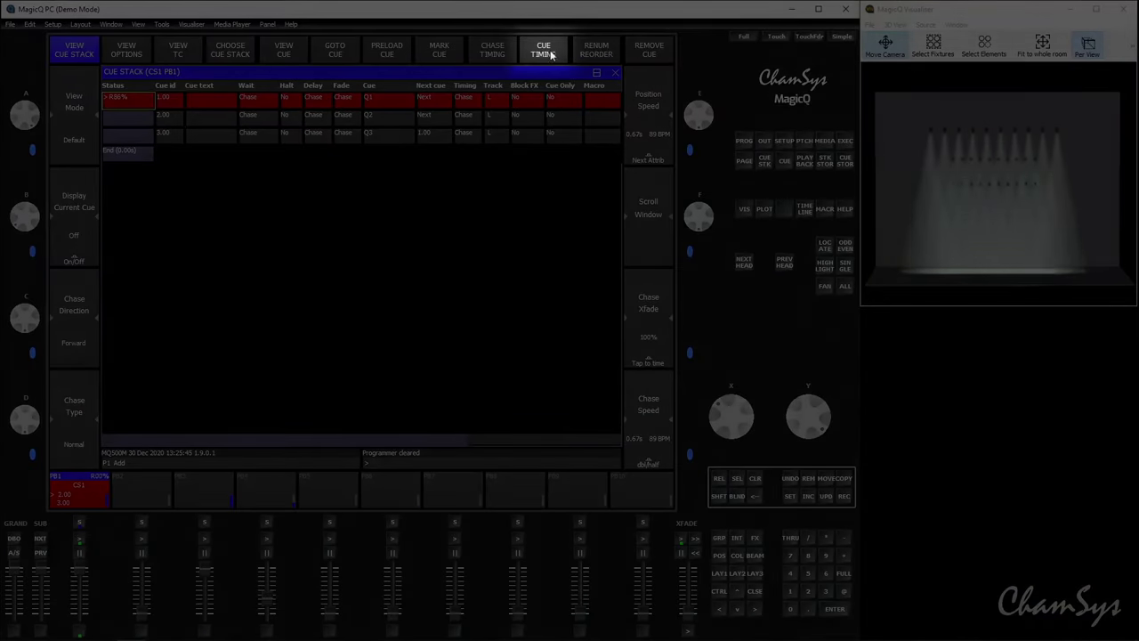
Set all cue stack steps to individual cue timing and step manually through the cues on PB1
left_click(534, 53)
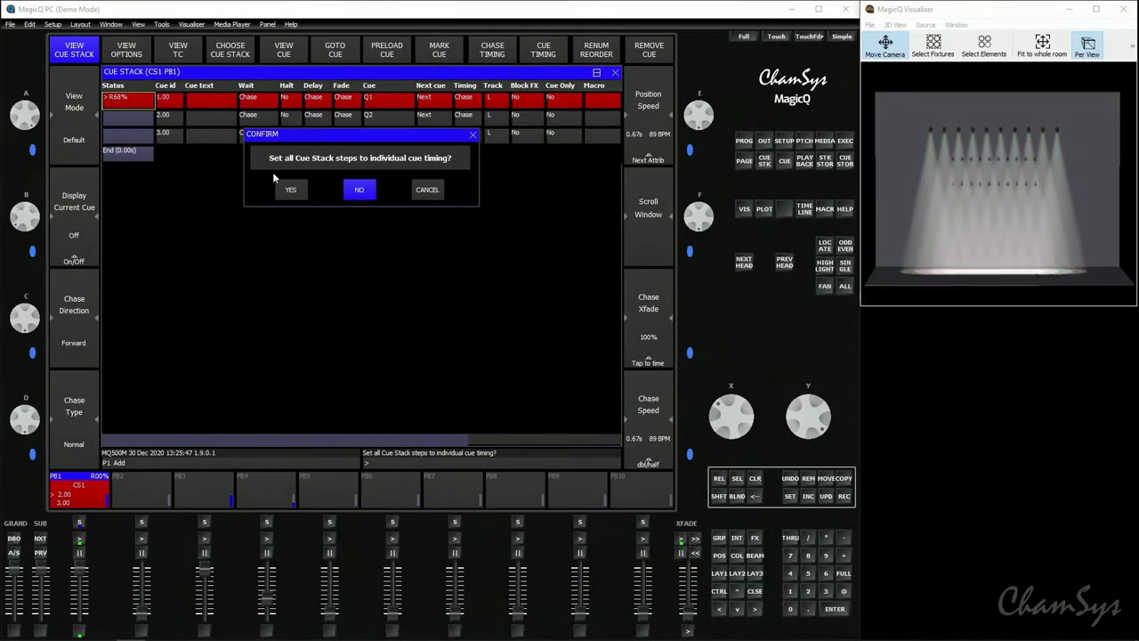
left_click(295, 190)
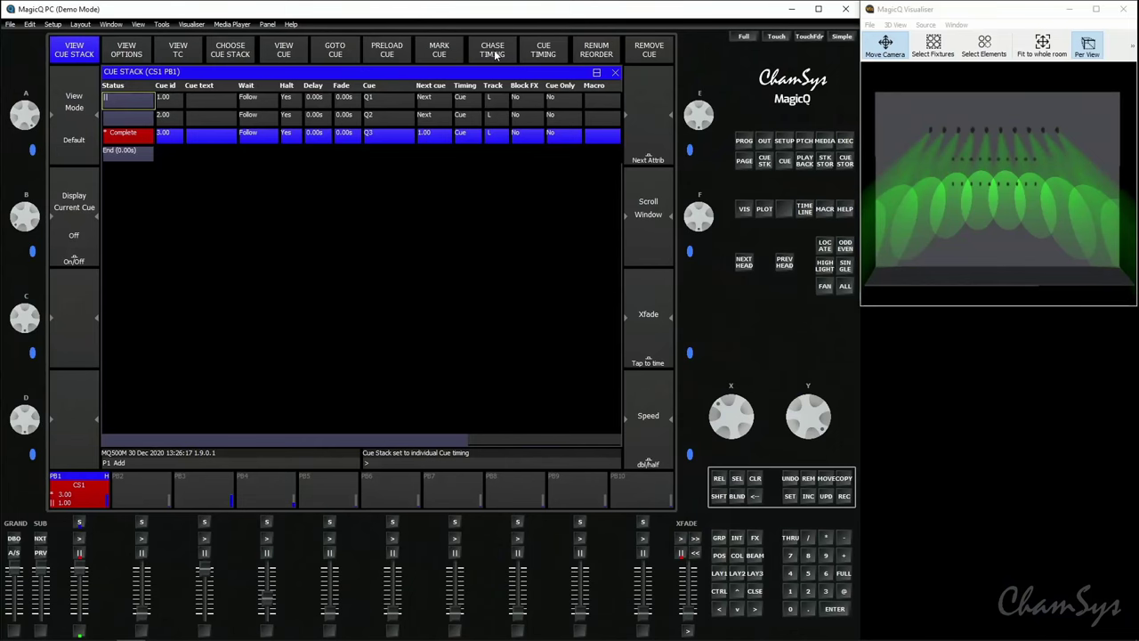
left_click(80, 540)
left_click(79, 541)
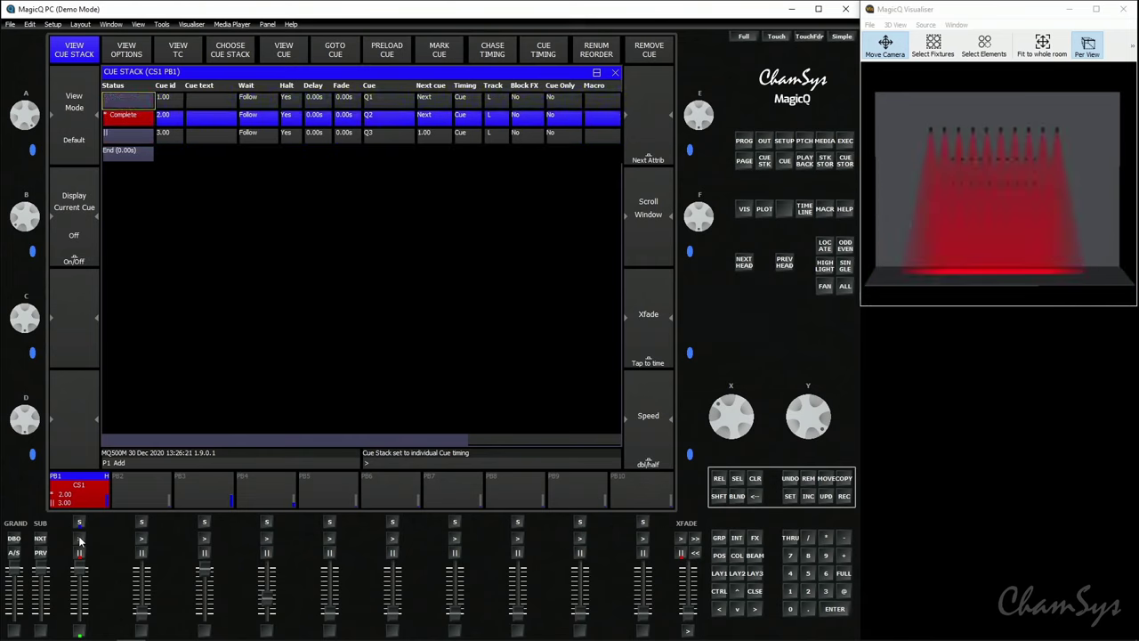
left_click(79, 540)
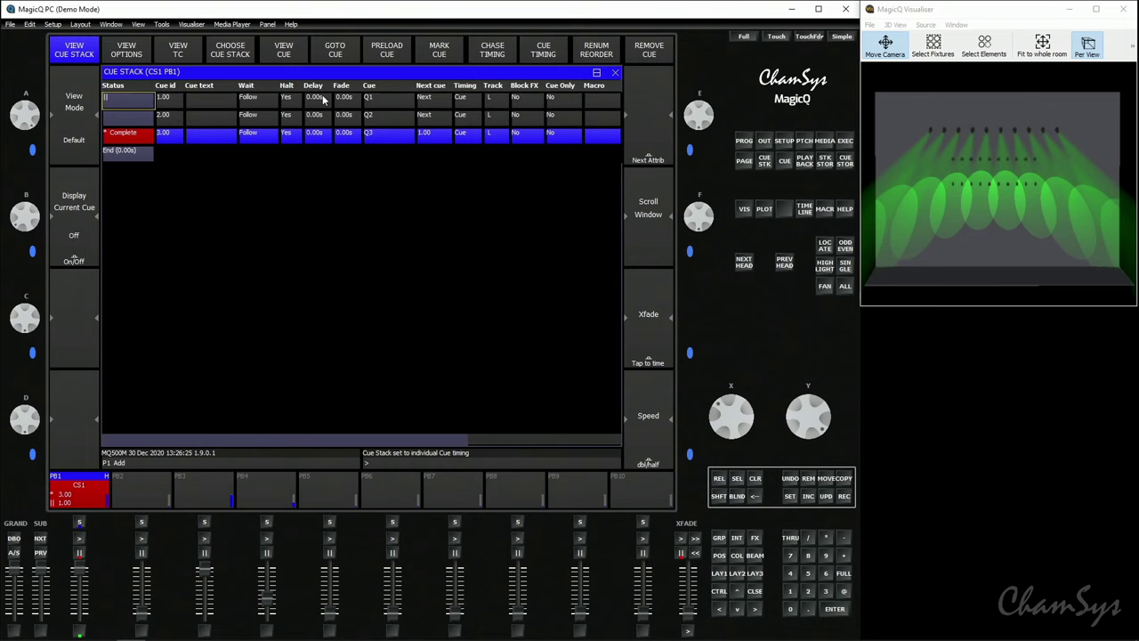
Set the fade time of cues 1 to 3 to 2 seconds and advance the stack to cue 1
left_click_drag(344, 101, 351, 136)
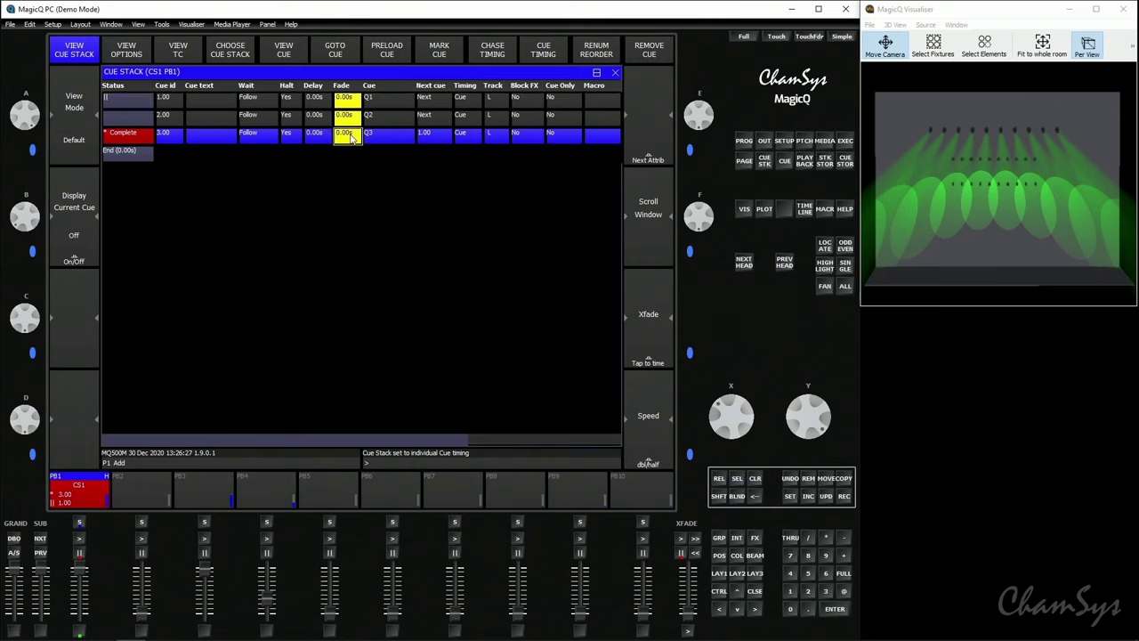
type("2")
left_click(78, 540)
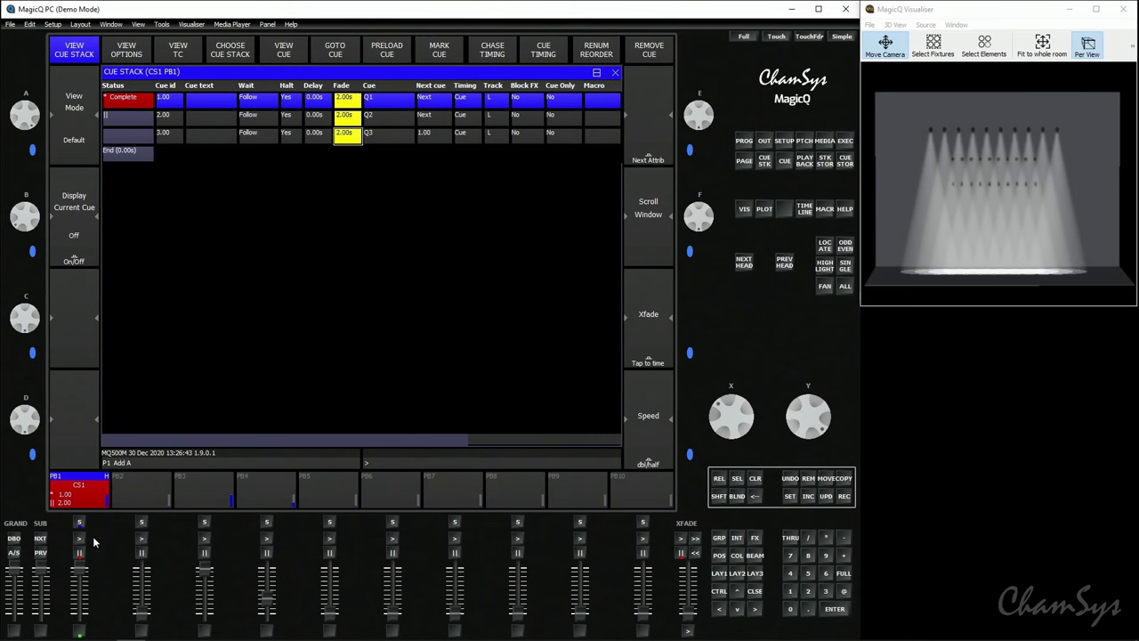
Apply the Magenta colour palette to the MavMK2Spot group without locating it and inspect the programmer's contents
left_click(717, 574)
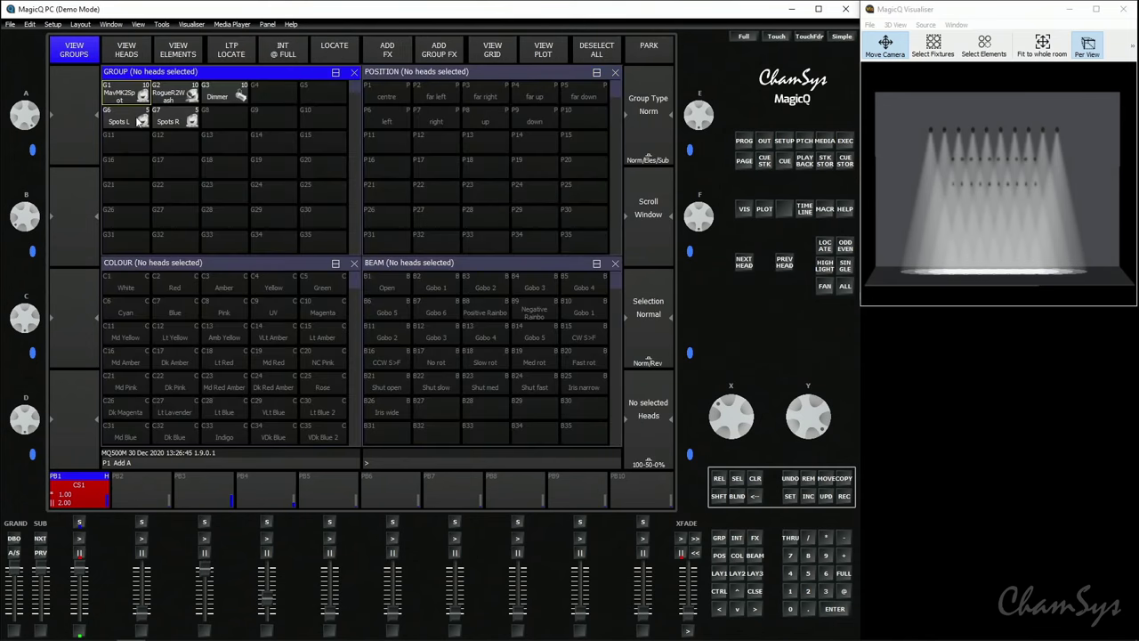
left_click(129, 94)
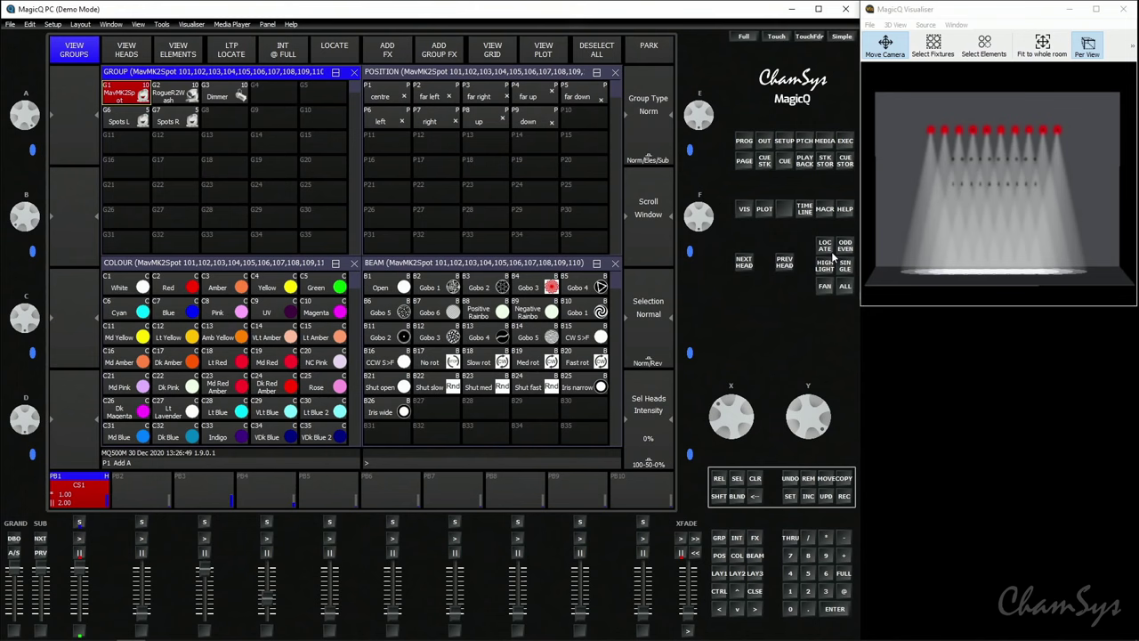
left_click(328, 313)
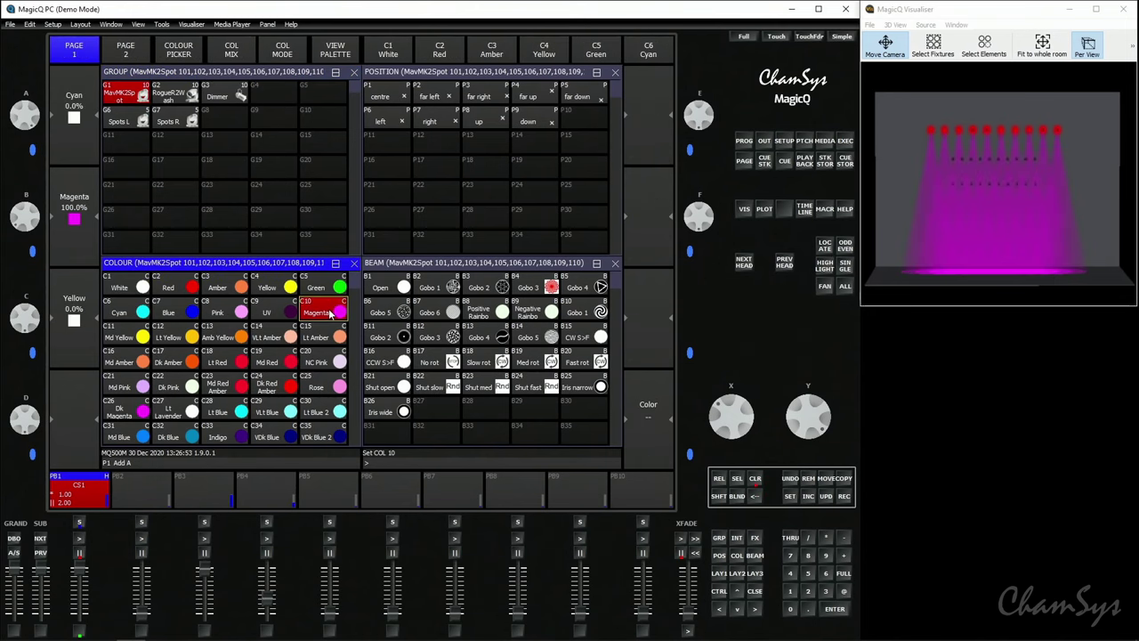
left_click(744, 144)
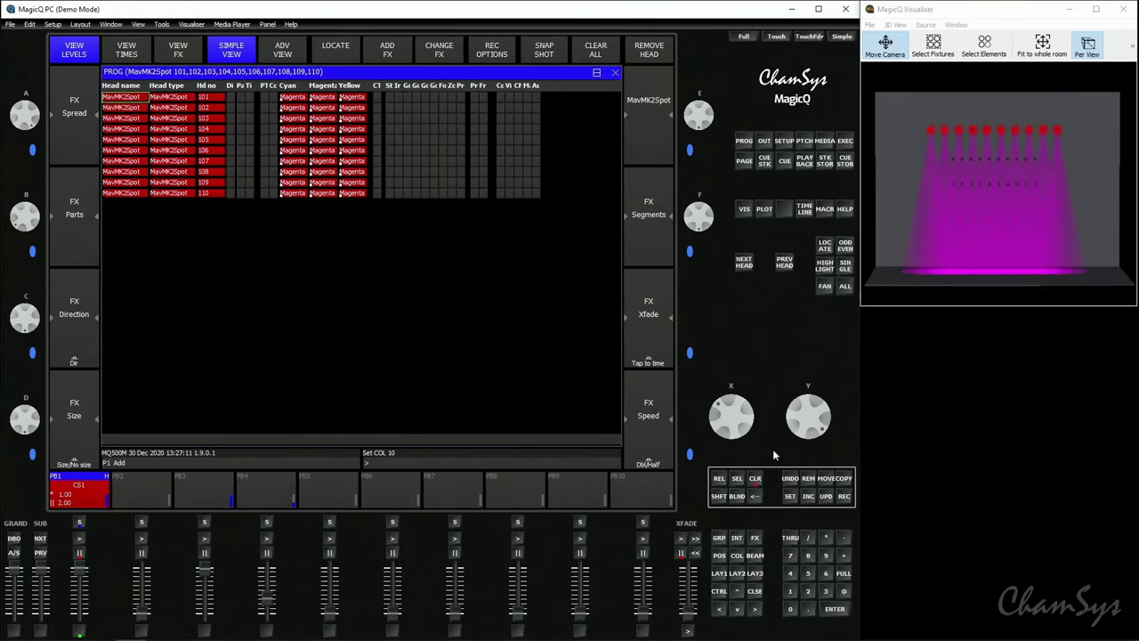
Record the magenta colour as the fourth cue on PB1, clear the programmer, and play the stack through to that cue
left_click(844, 497)
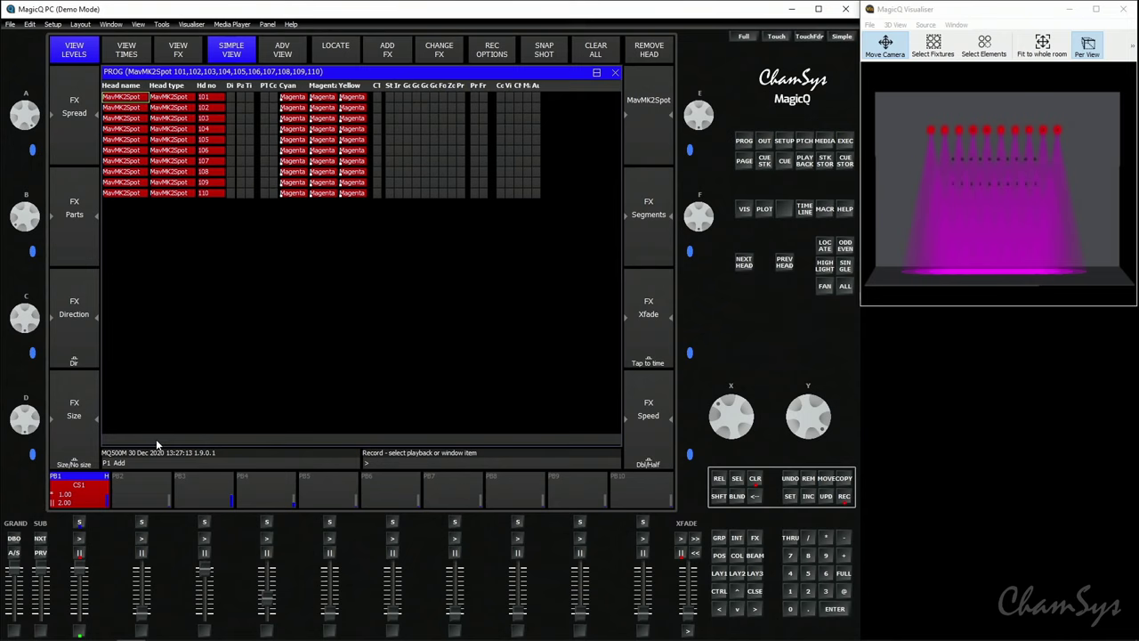
left_click(90, 497)
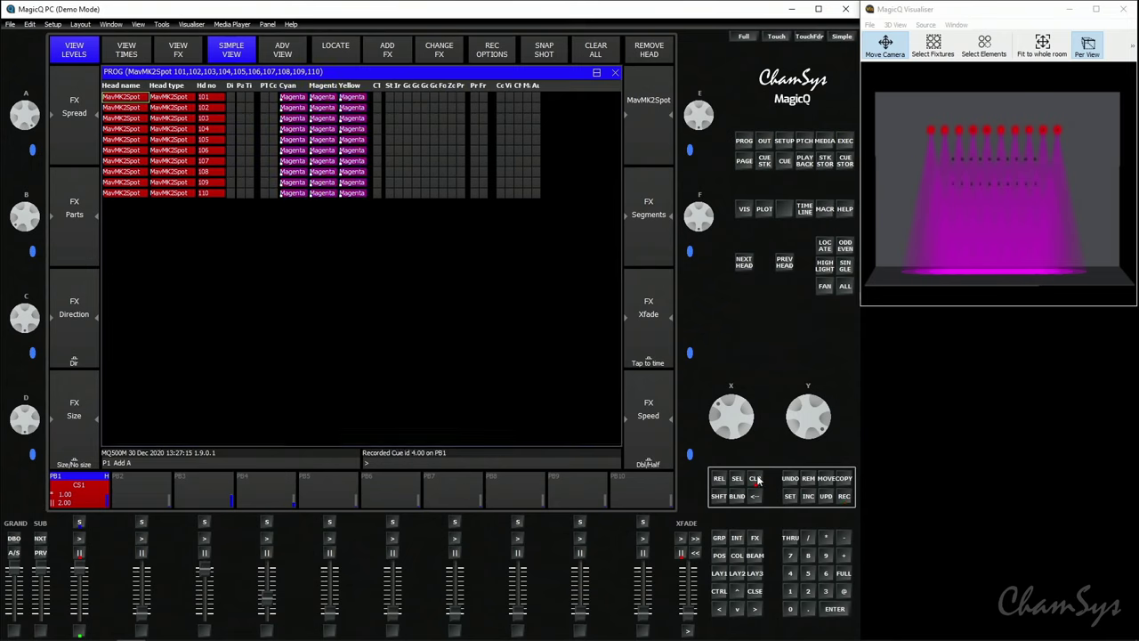
left_click(756, 479)
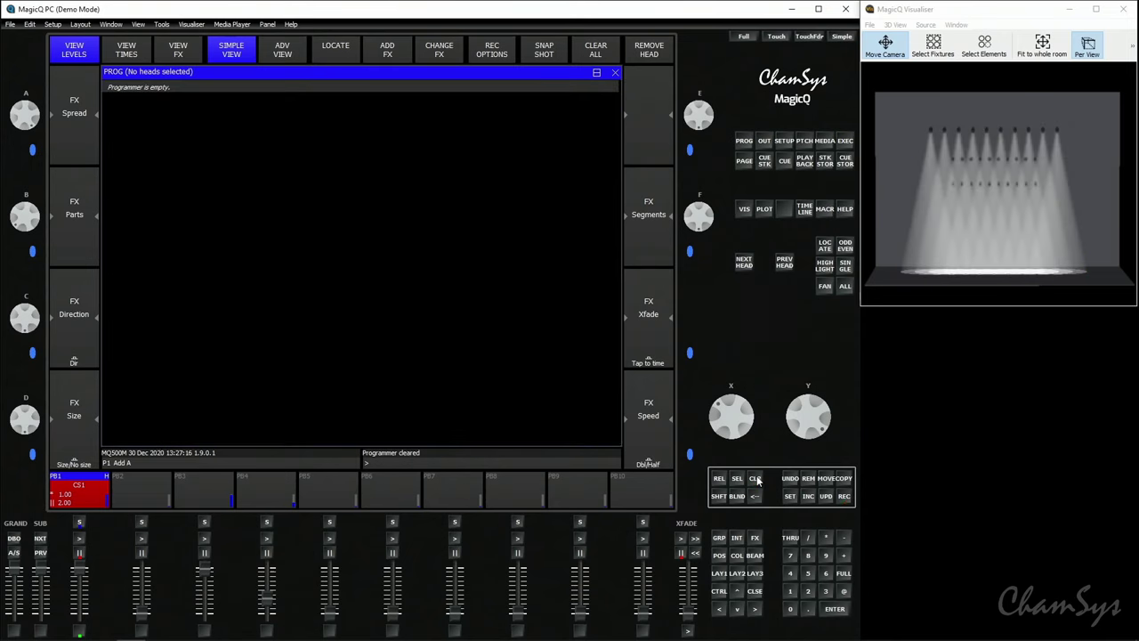
left_click(80, 524)
left_click(81, 540)
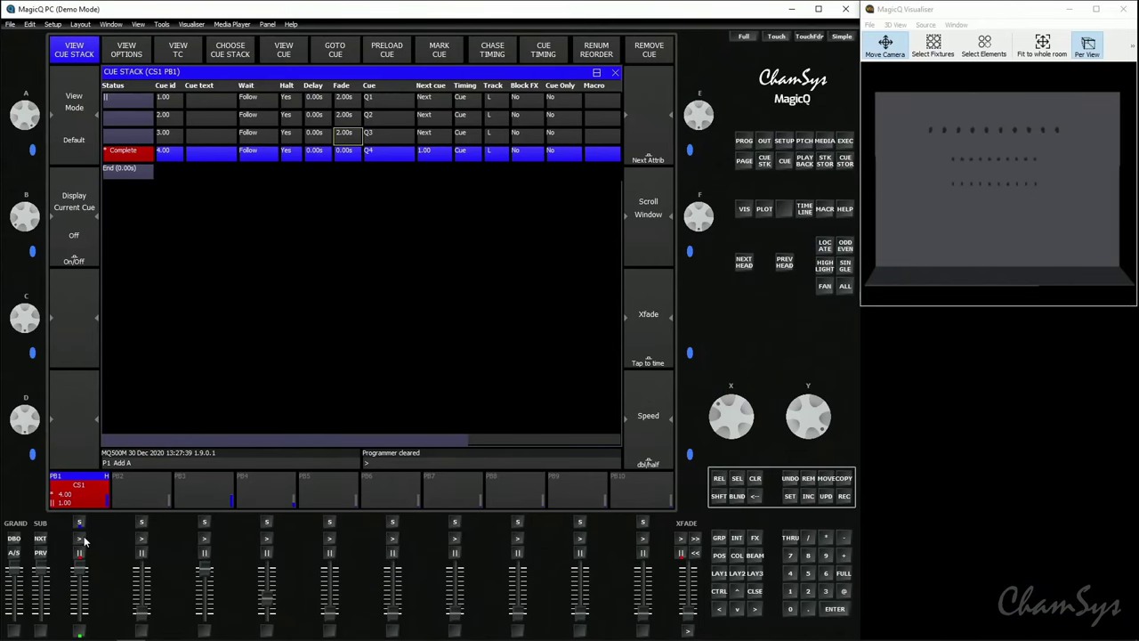
Locate the MavMK2Spot group, apply the Magenta colour palette, and tilt the heads to -45
left_click(719, 574)
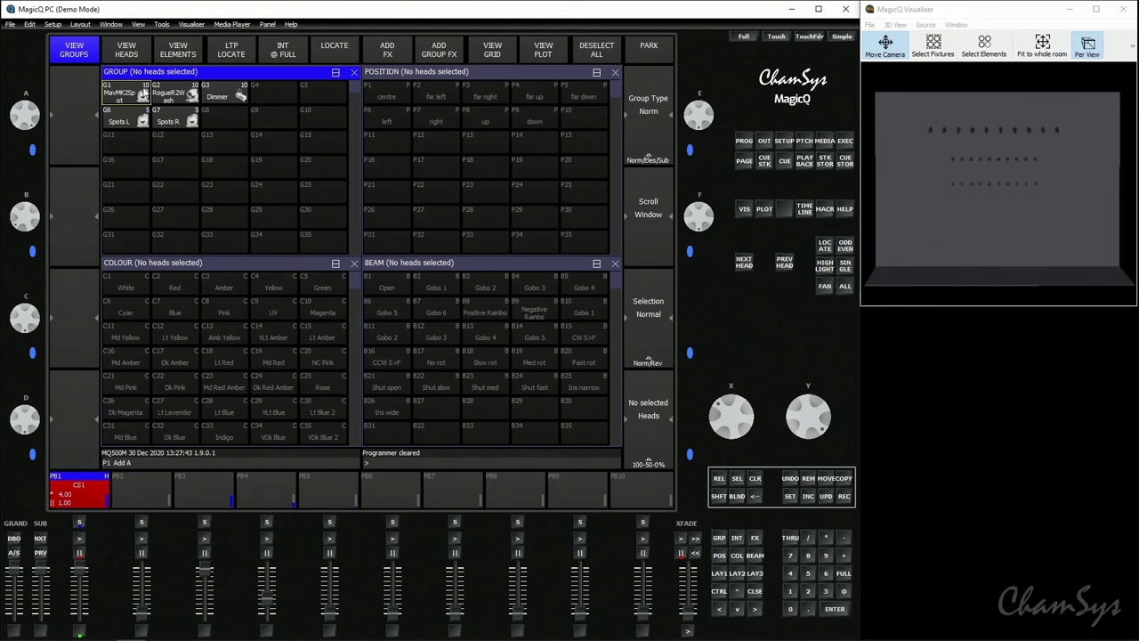
left_click(122, 97)
left_click(333, 50)
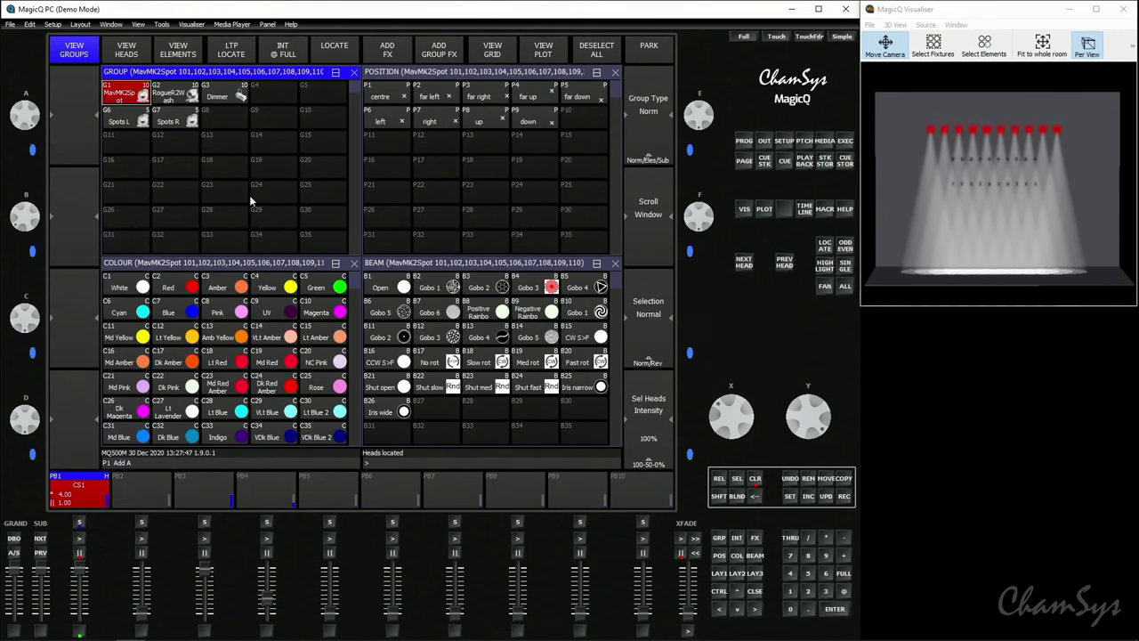
left_click(325, 311)
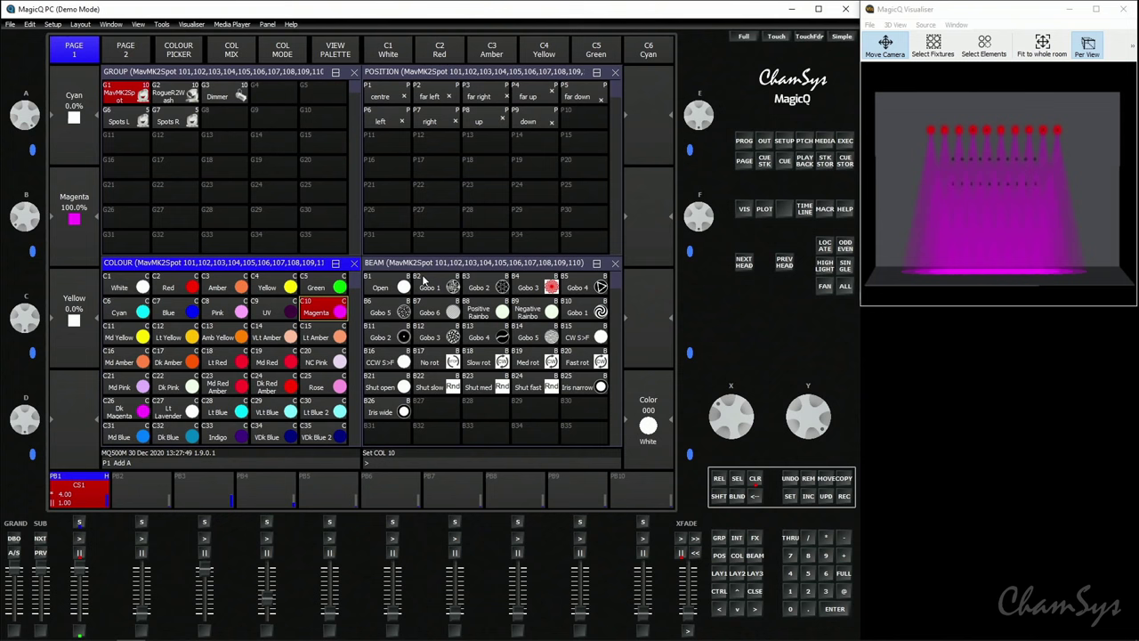
left_click(518, 169)
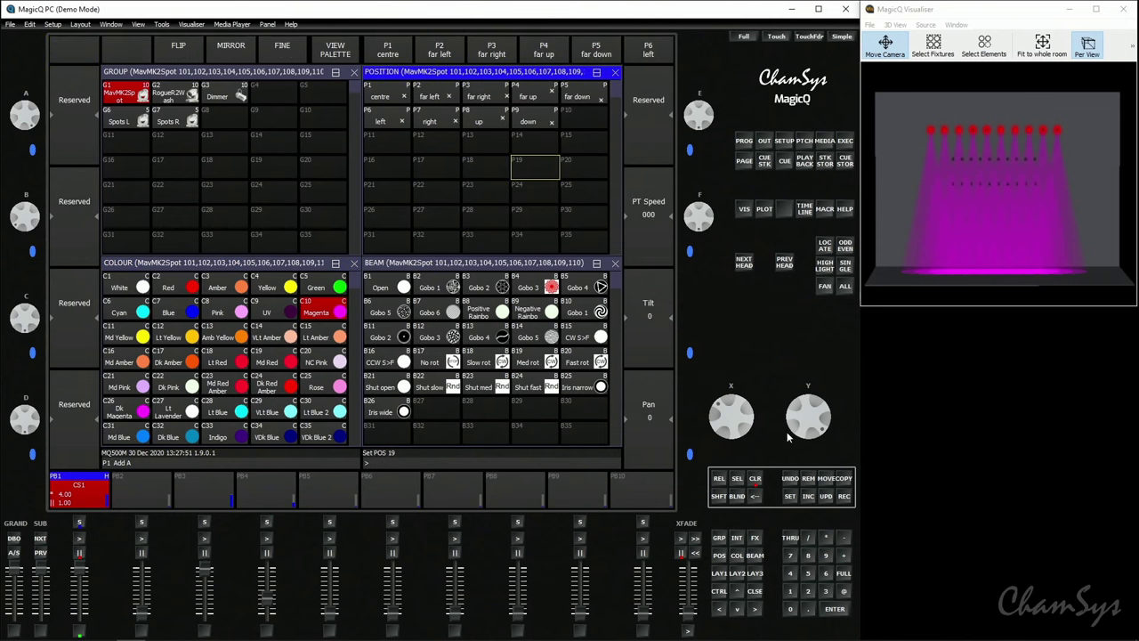
left_click_drag(797, 423, 798, 406)
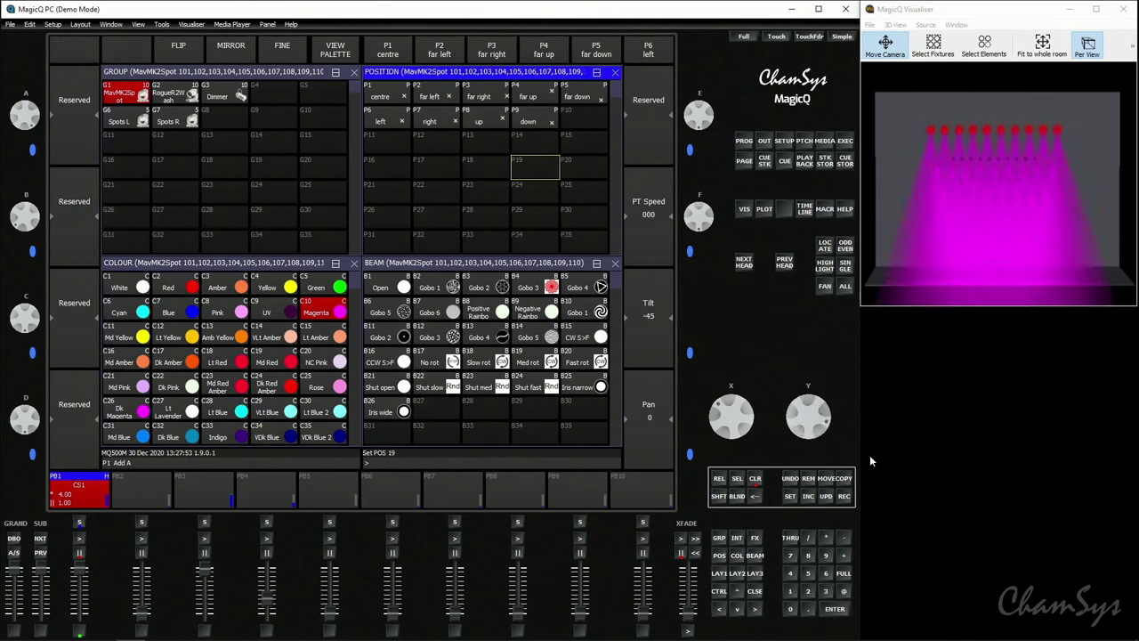
Record the located magenta look as the fifth cue on PB1, clear the programmer, and play the new cue
left_click(844, 495)
left_click(755, 479)
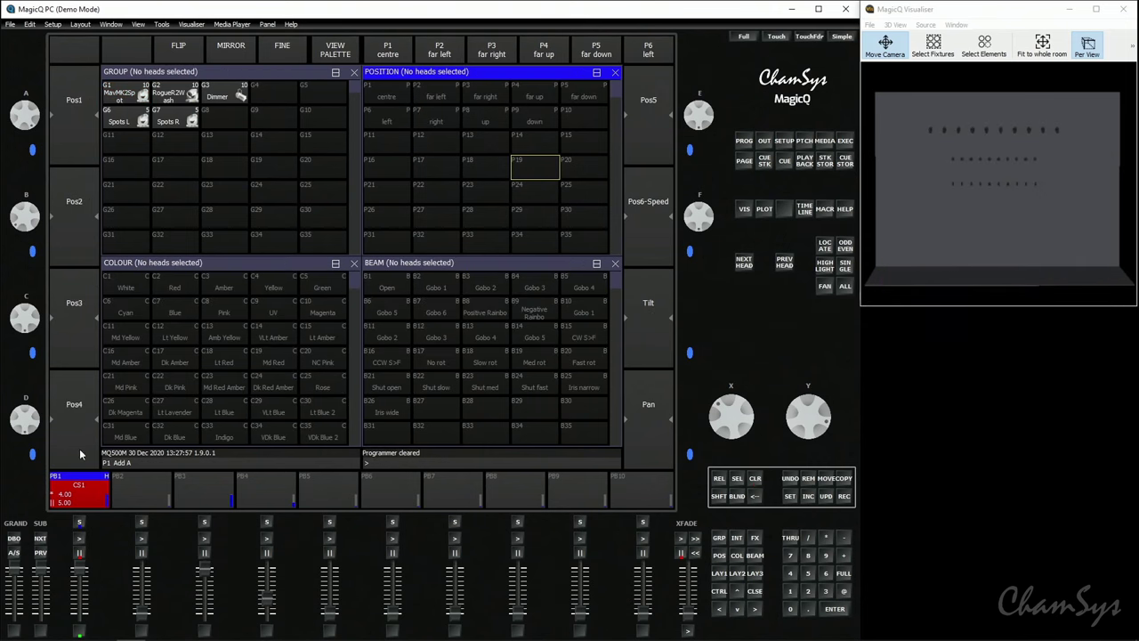
left_click(83, 492)
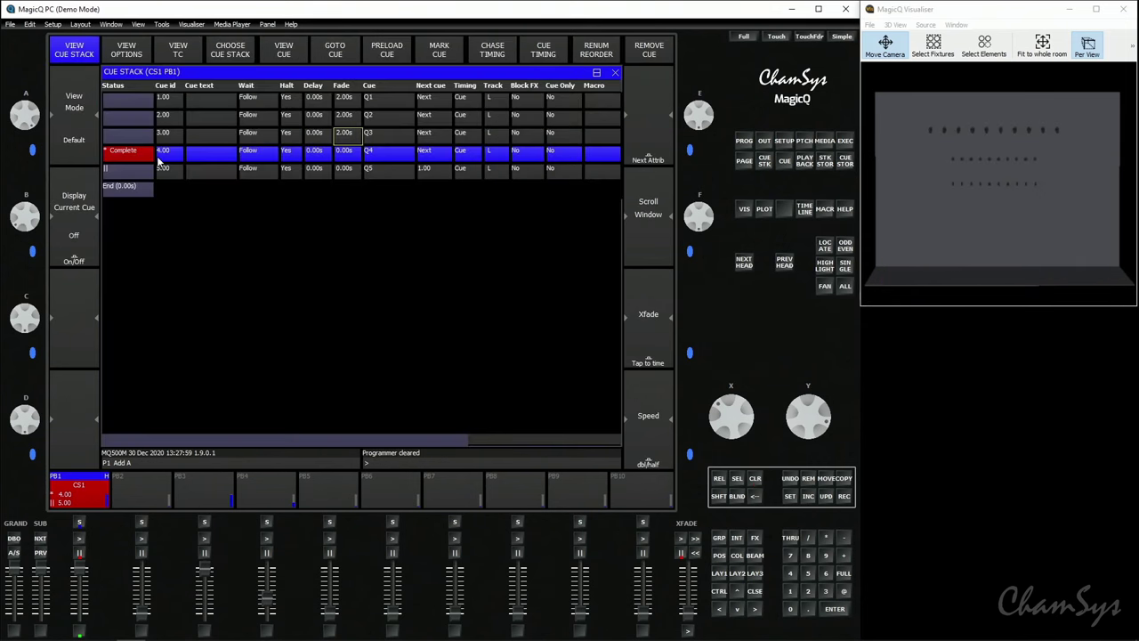
left_click(80, 538)
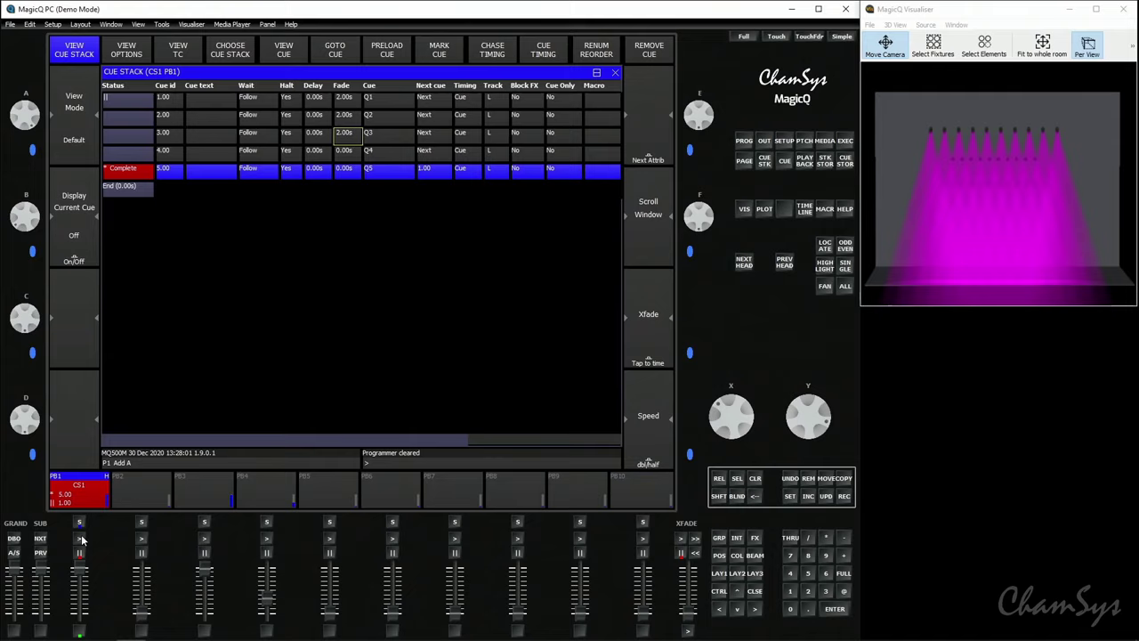